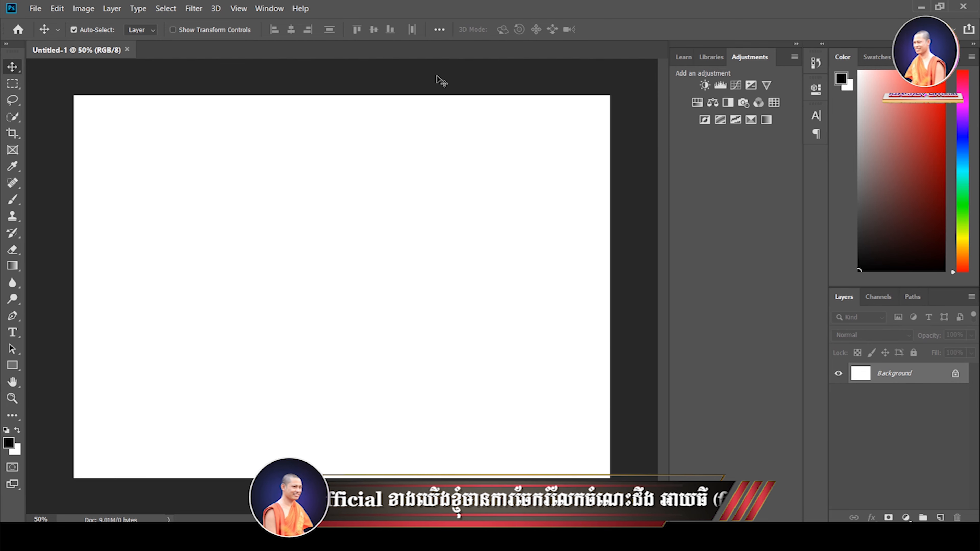
- Display the Styles panel so the preset layer styles are available
{"action": "left_click", "coordinate": [268, 9]}
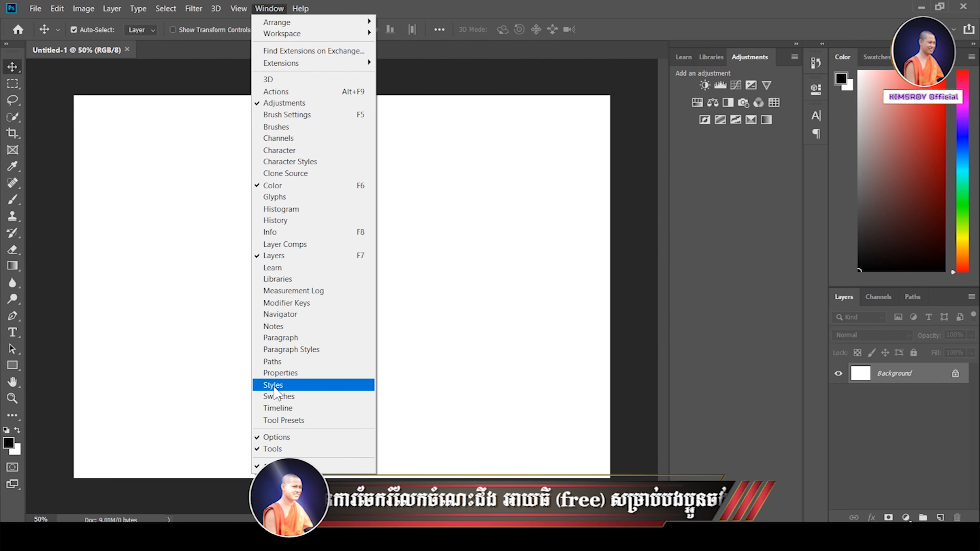
{"action": "left_click", "coordinate": [274, 388]}
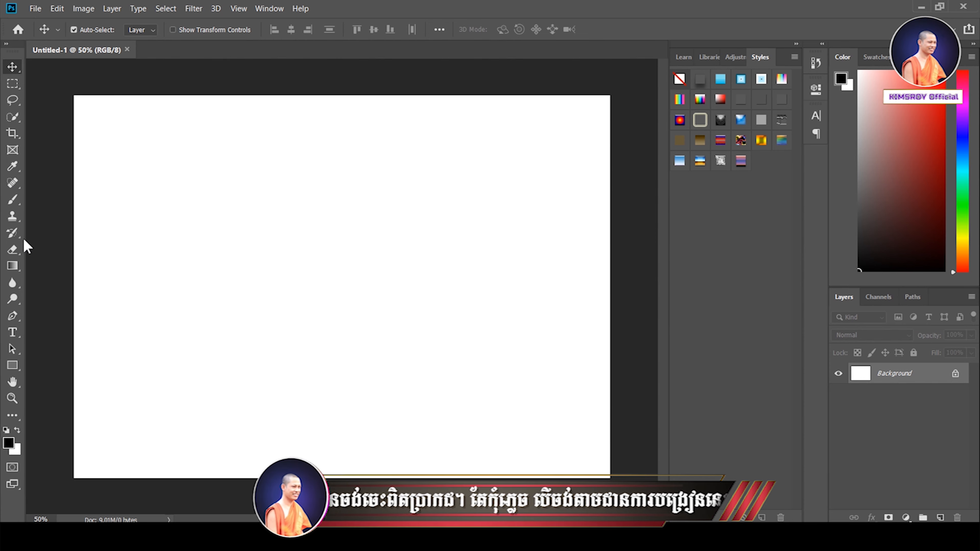
- Add a text layer reading "កម្ពុជា" across the middle of the canvas in the Khmer Kbach Style V.01 font
{"action": "left_click", "coordinate": [13, 332]}
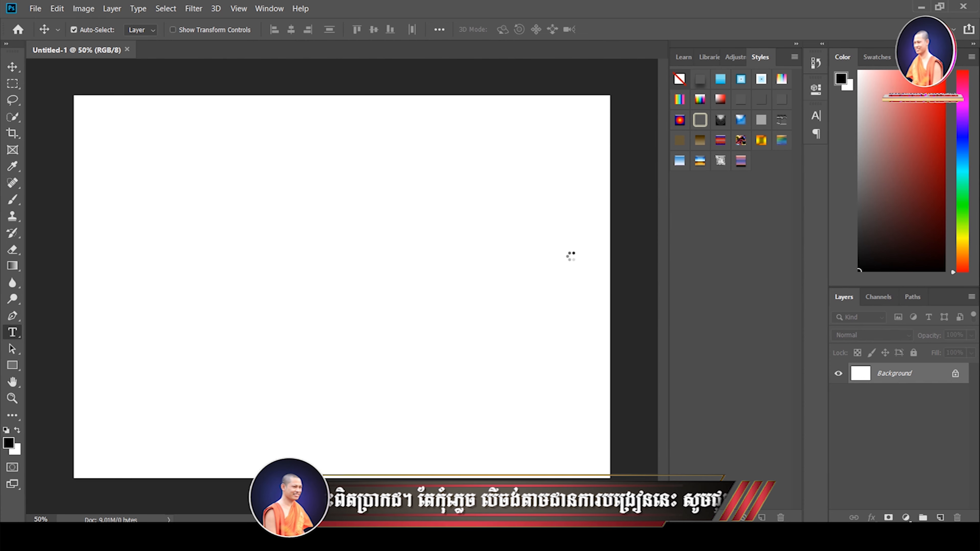
{"action": "left_click", "coordinate": [325, 290]}
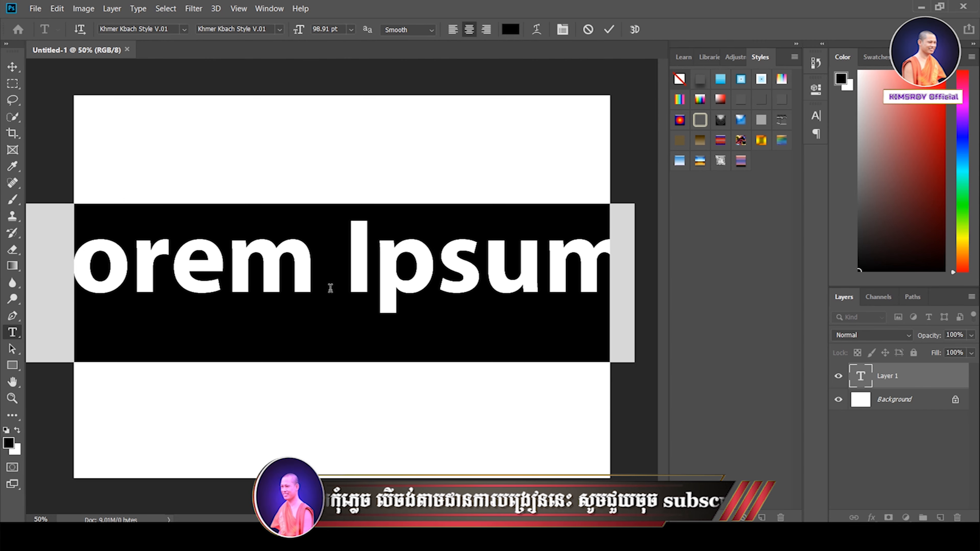
{"action": "type", "text": "កម្"}
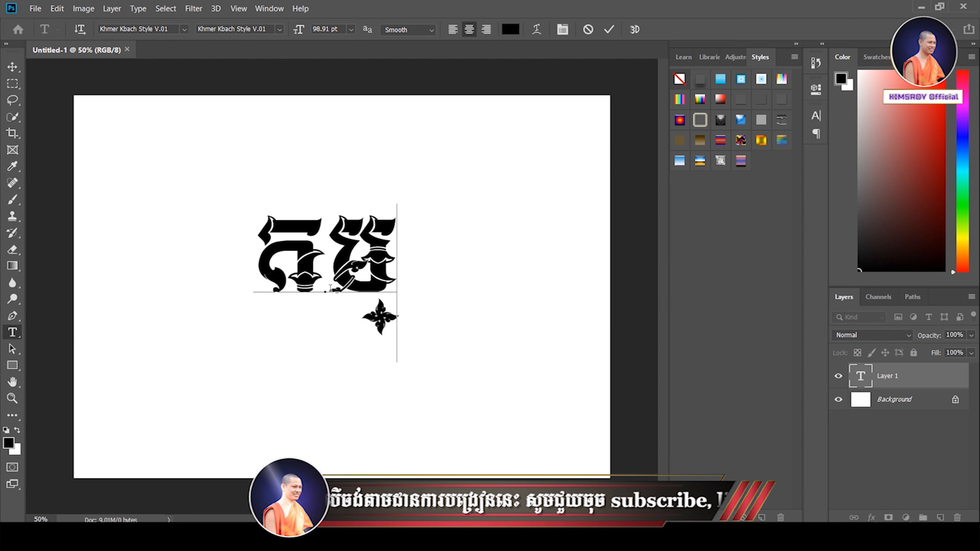
{"action": "type", "text": "ពុជា"}
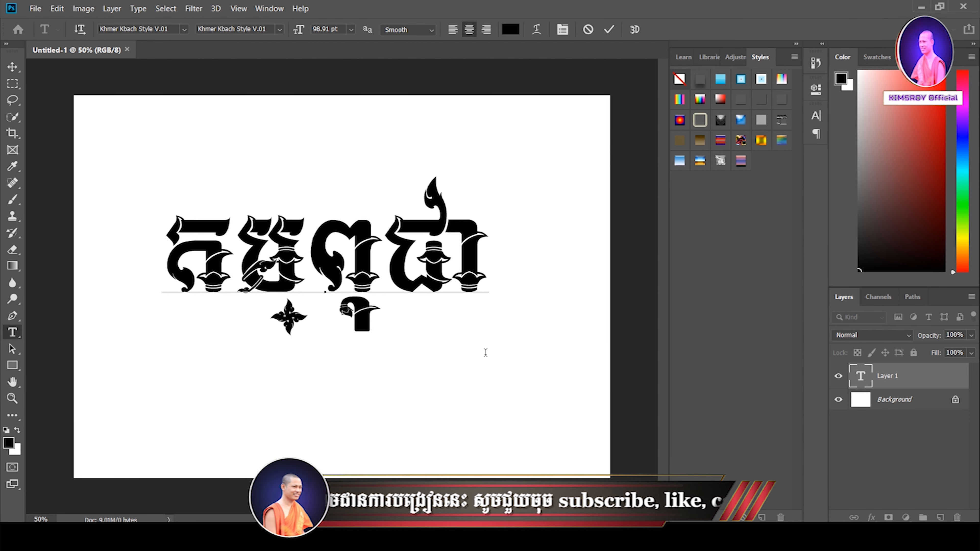
{"action": "left_click_drag", "start_coordinate": [477, 371], "coordinate": [494, 364]}
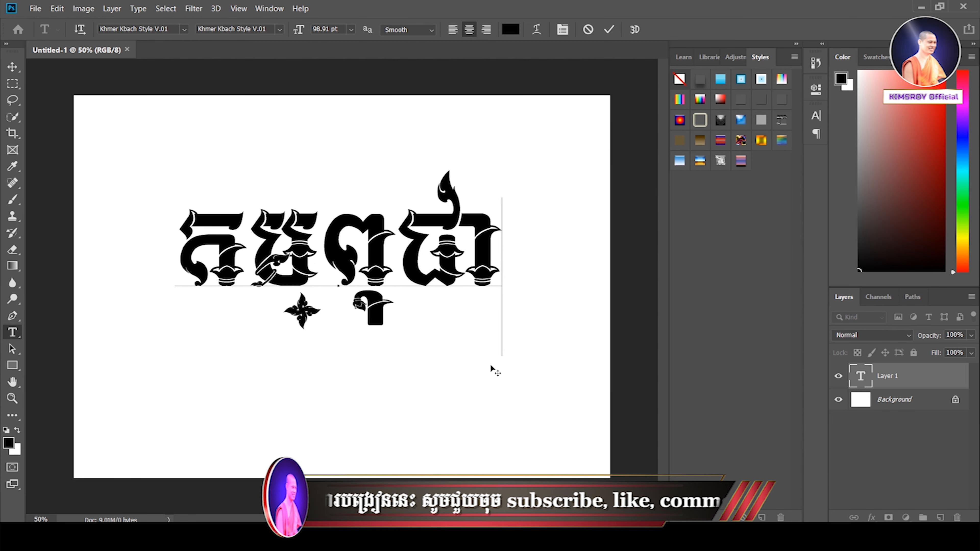
{"action": "left_click_drag", "start_coordinate": [175, 242], "coordinate": [490, 276]}
{"action": "left_click", "coordinate": [609, 30]}
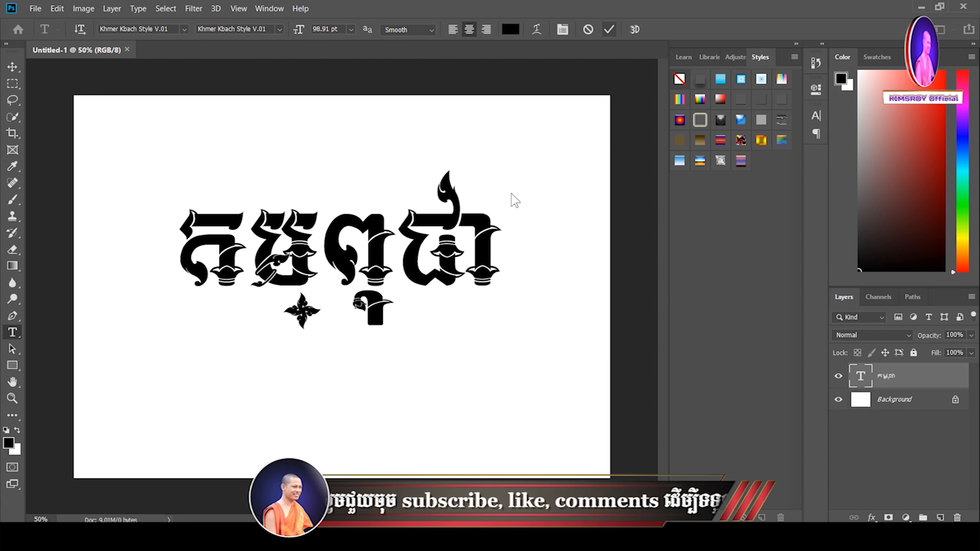
- Check the Type preferences for the Middle Eastern and South Asian text engine option and accept the dialog
{"action": "left_click", "coordinate": [57, 9]}
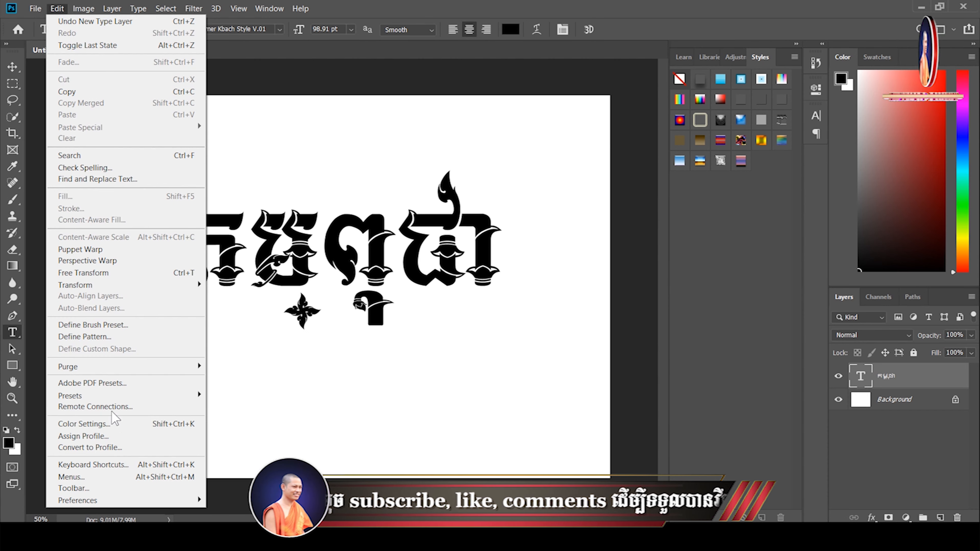
{"action": "mouse_move", "coordinate": [170, 506]}
{"action": "left_click", "coordinate": [226, 447]}
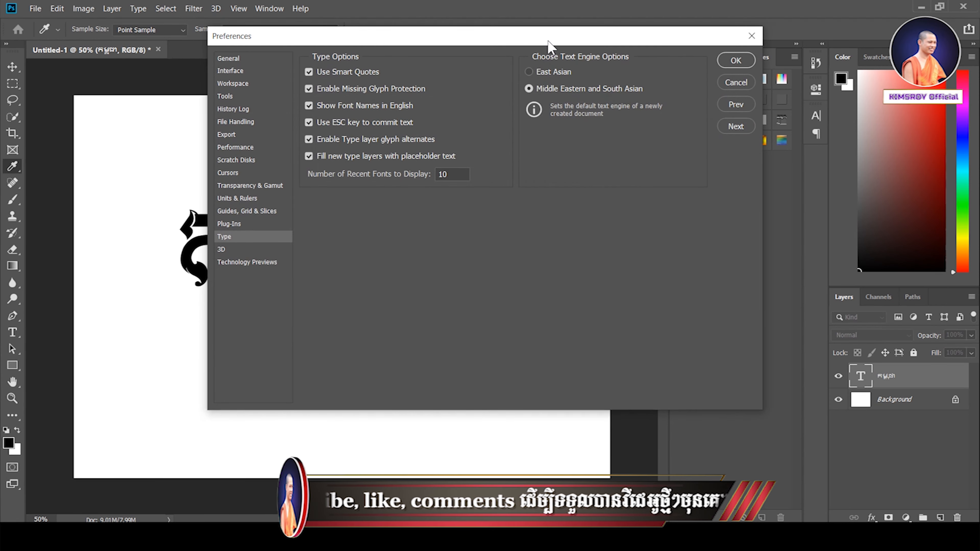
{"action": "left_click_drag", "start_coordinate": [549, 45], "coordinate": [683, 170]}
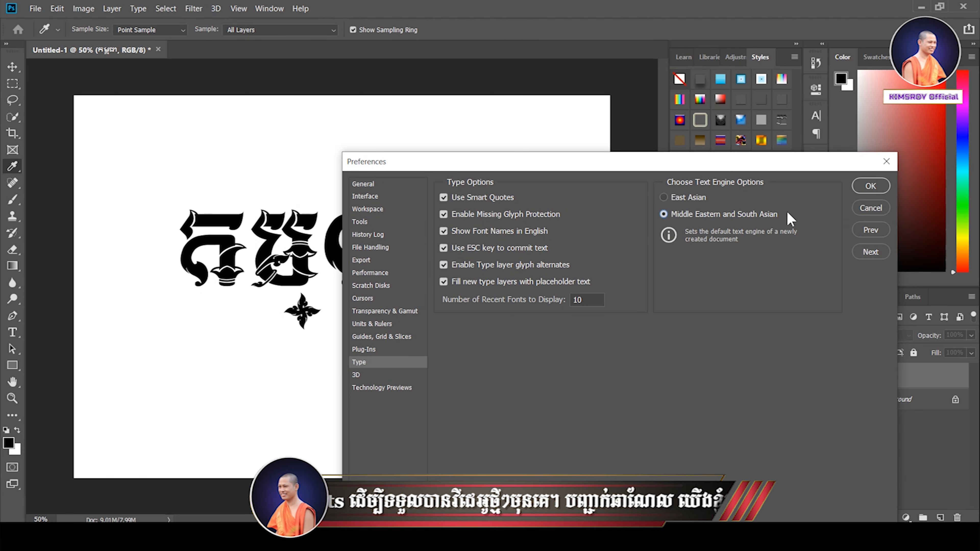
{"action": "left_click", "coordinate": [871, 186]}
- Reopen the Khmer text for editing and select the entire word
{"action": "key", "text": "t"}
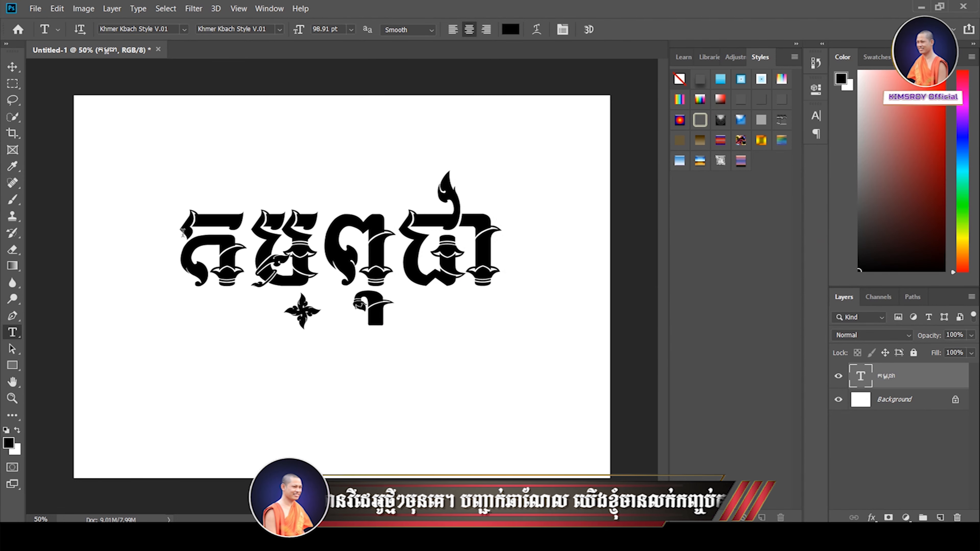
{"action": "left_click", "coordinate": [192, 236]}
{"action": "left_click_drag", "start_coordinate": [176, 236], "coordinate": [495, 246]}
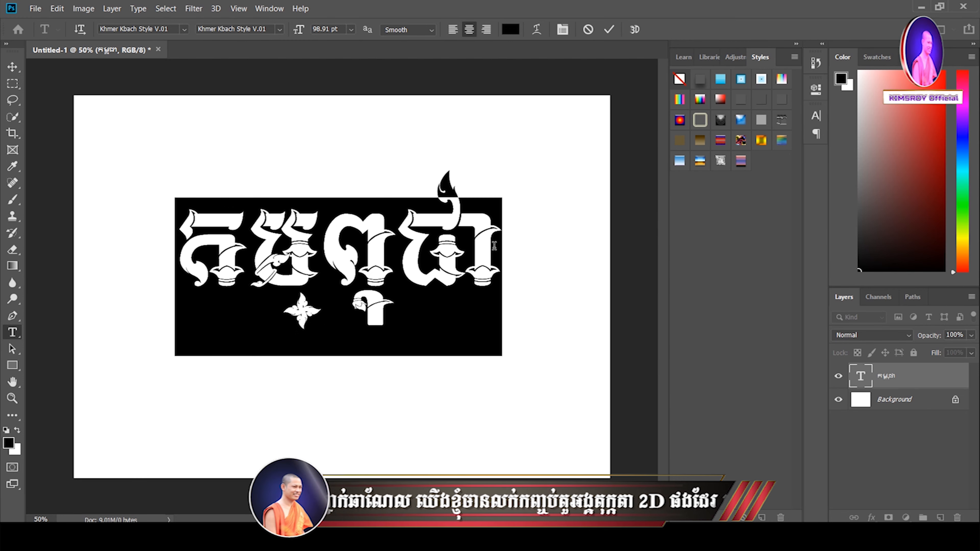
{"action": "left_click", "coordinate": [494, 246]}
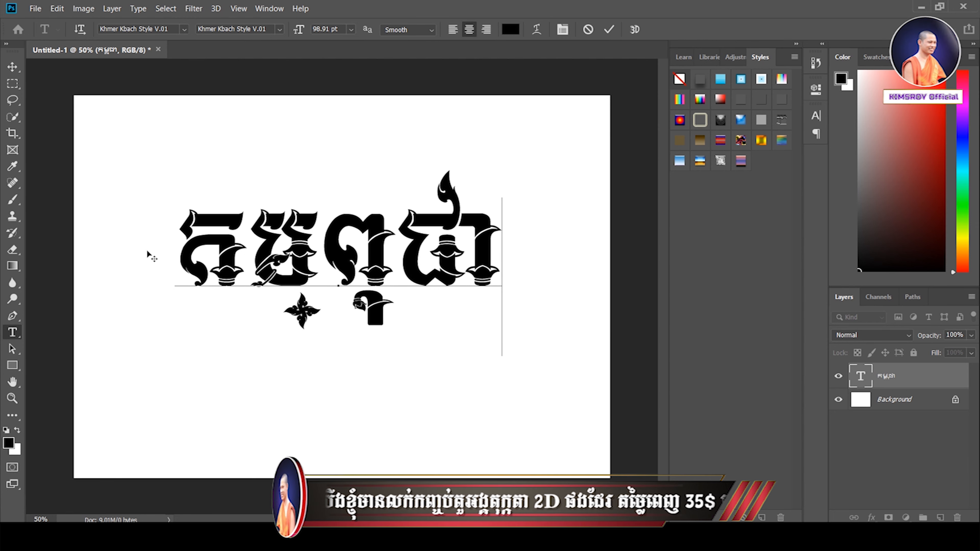
{"action": "left_click_drag", "start_coordinate": [181, 239], "coordinate": [483, 244]}
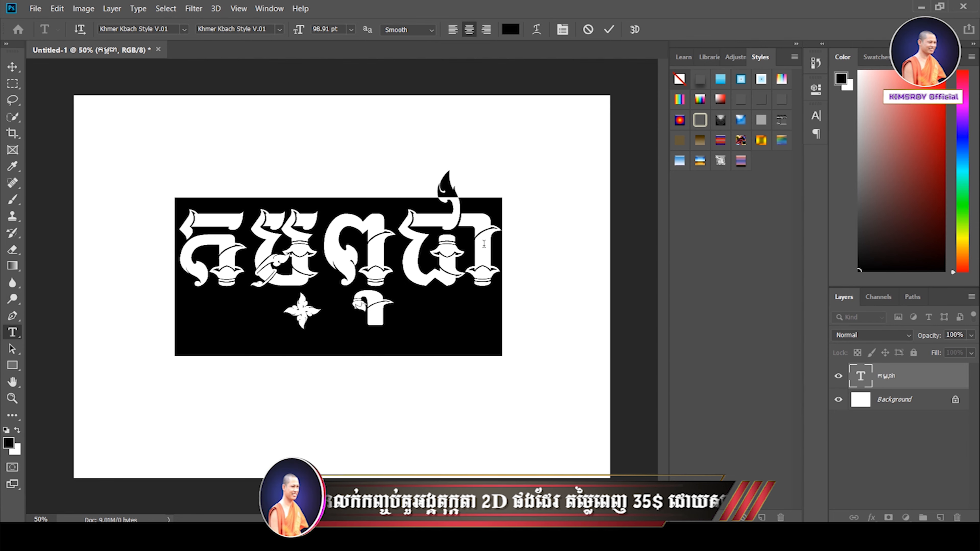
{"action": "left_click", "coordinate": [425, 254]}
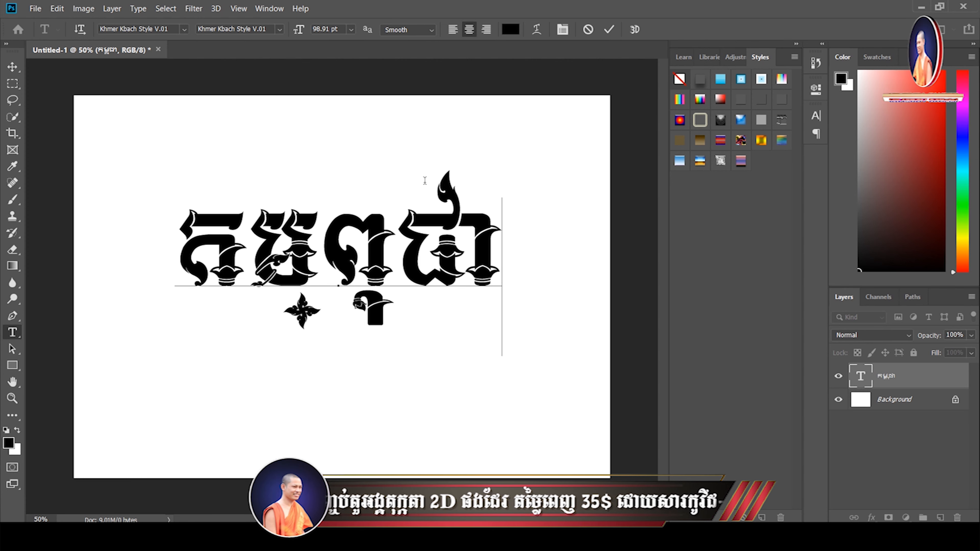
{"action": "left_click_drag", "start_coordinate": [488, 239], "coordinate": [122, 244]}
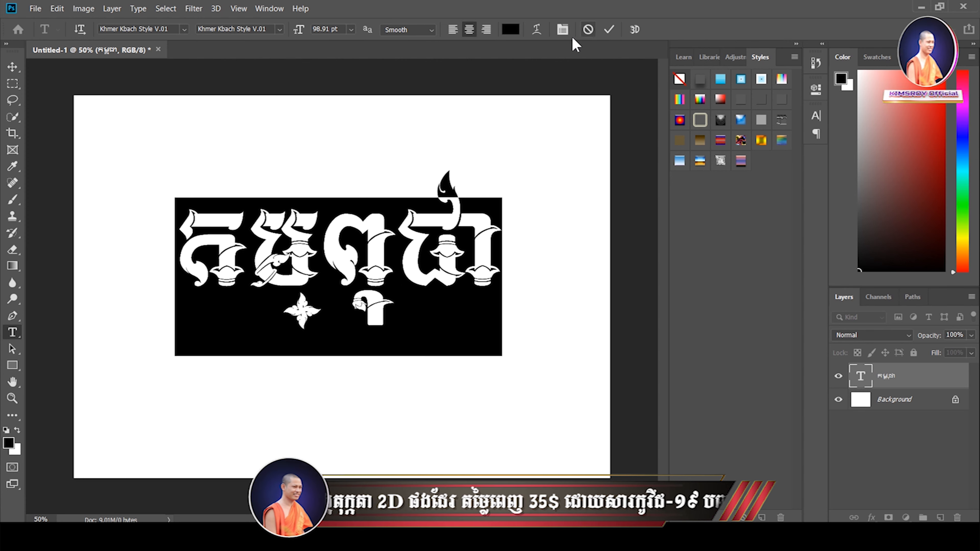
{"action": "left_click", "coordinate": [562, 29]}
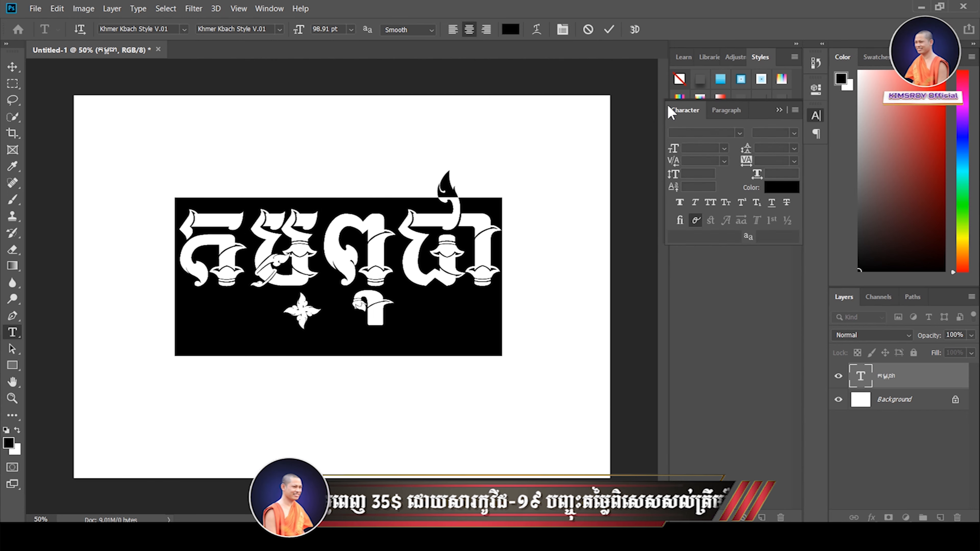
{"action": "left_click", "coordinate": [270, 8]}
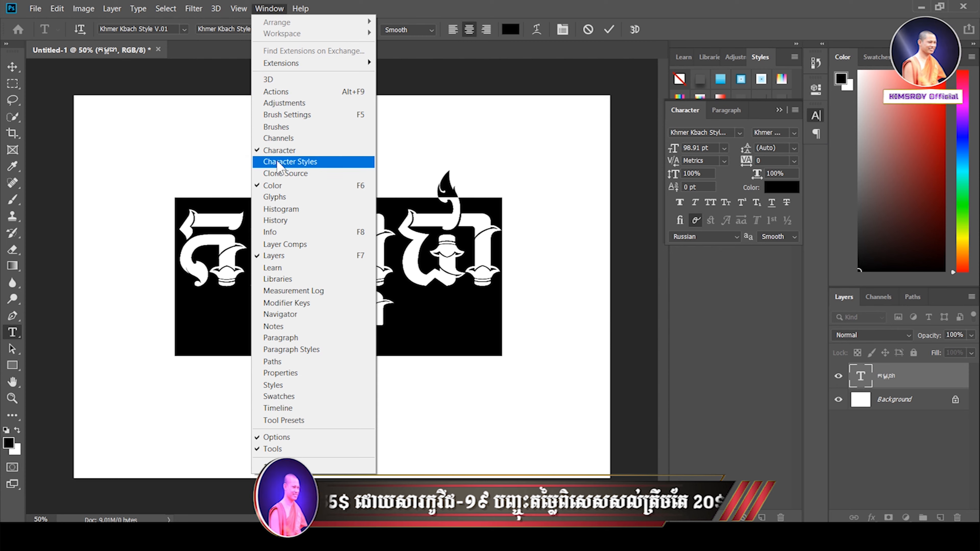
{"action": "left_click", "coordinate": [287, 150]}
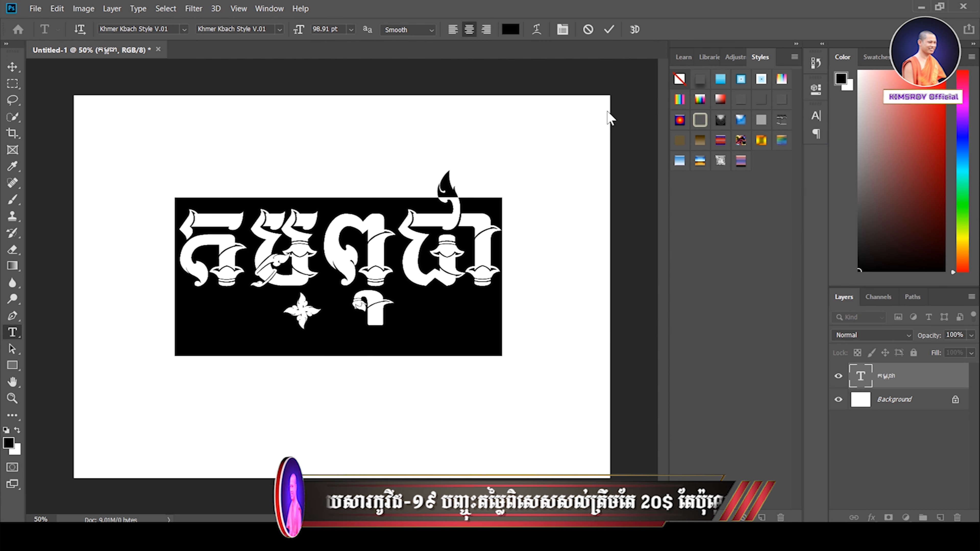
- Show the Character panel as a floating panel and enable Standard Ligatures for the selected Khmer word
{"action": "left_click", "coordinate": [261, 9]}
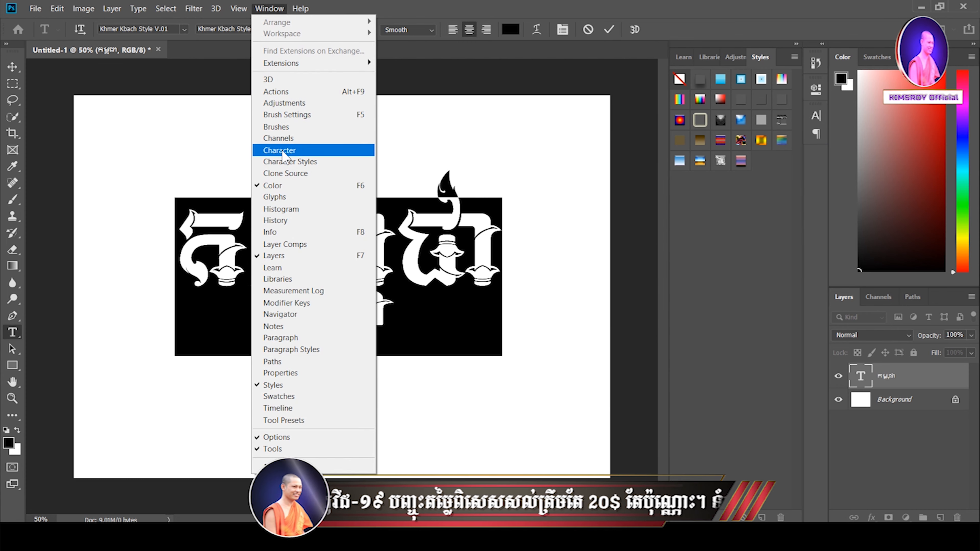
{"action": "left_click", "coordinate": [282, 150]}
{"action": "left_click_drag", "start_coordinate": [762, 111], "coordinate": [603, 75]}
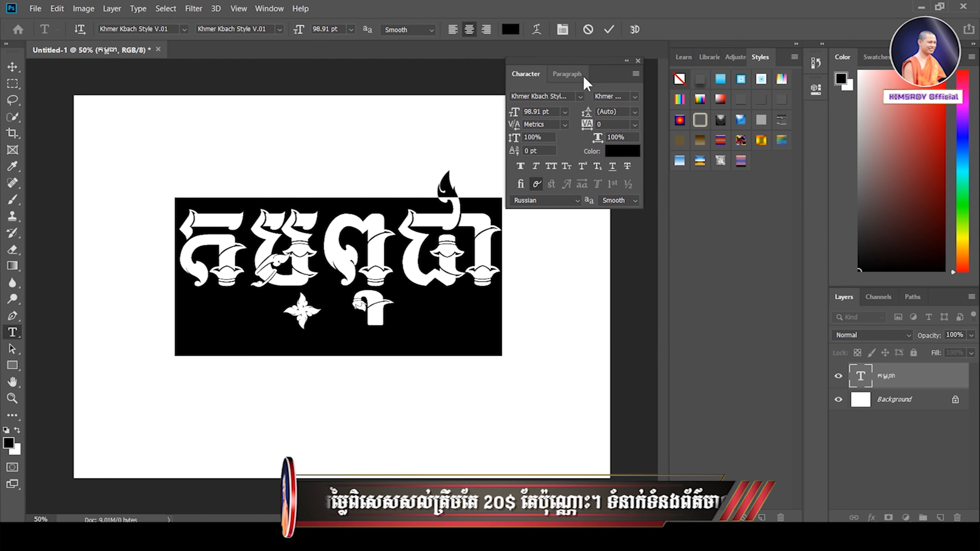
{"action": "left_click", "coordinate": [521, 185]}
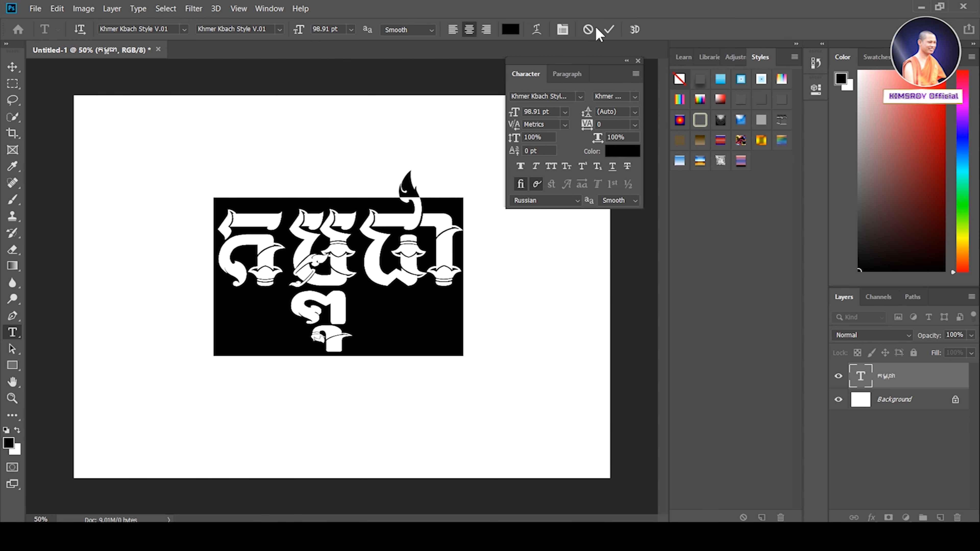
{"action": "left_click", "coordinate": [609, 31]}
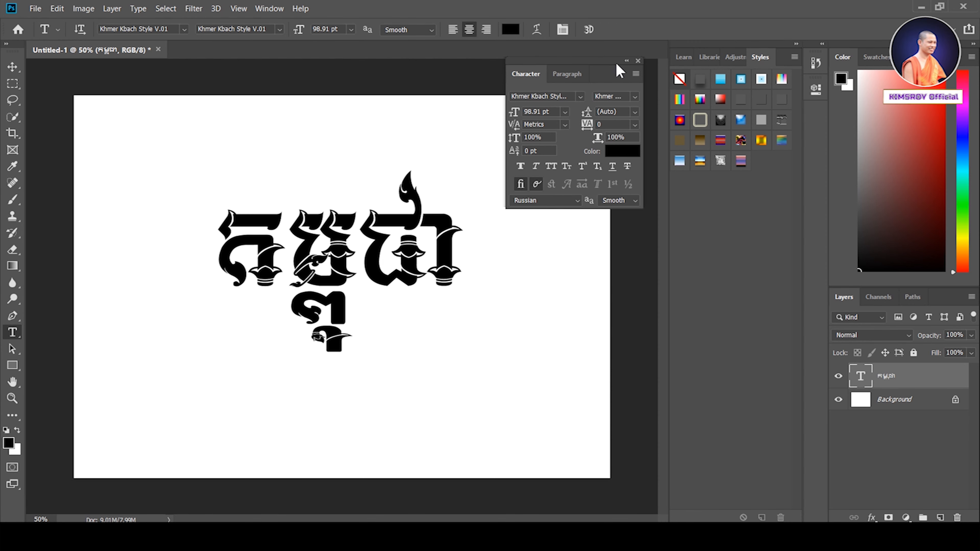
{"action": "left_click", "coordinate": [627, 61]}
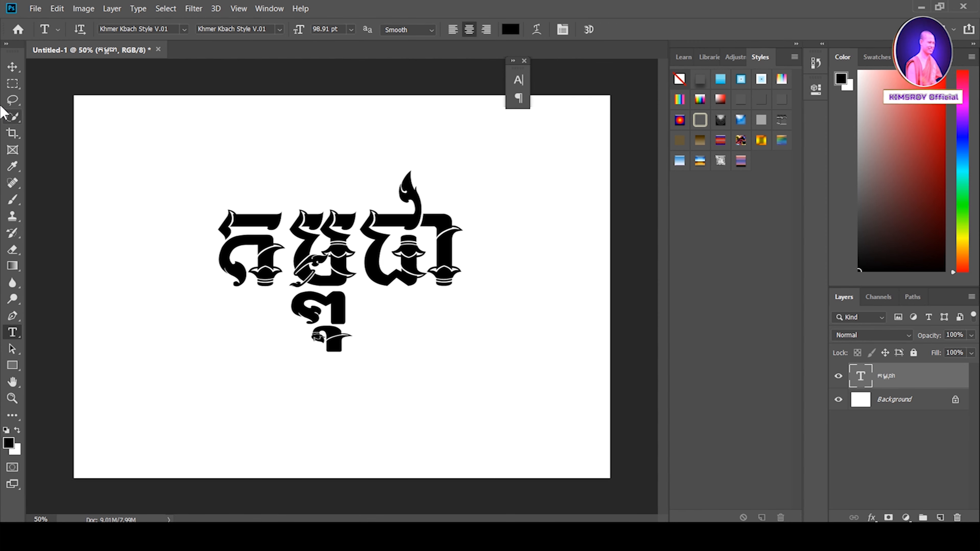
- Try out various preset layer styles from the Styles panel on the Khmer text layer
{"action": "left_click", "coordinate": [12, 67]}
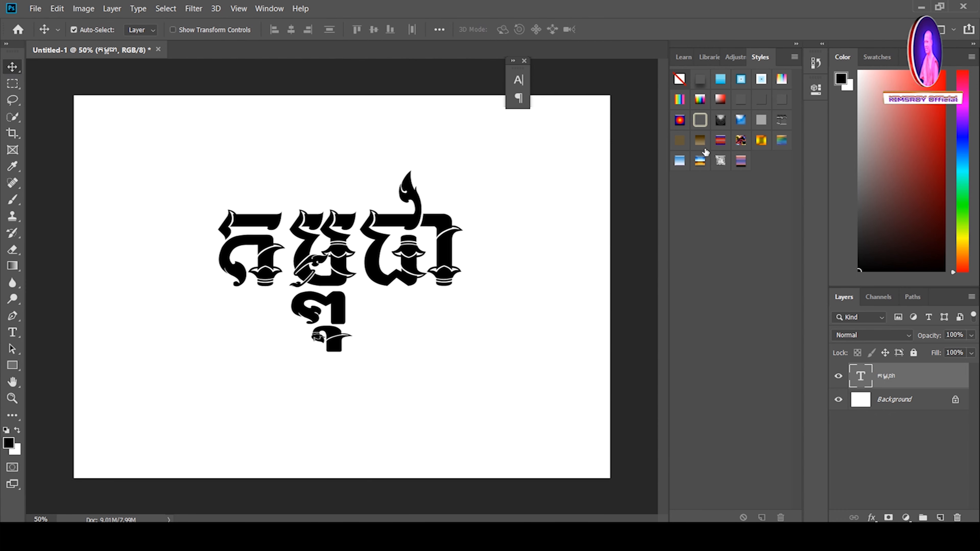
{"action": "left_click", "coordinate": [715, 143]}
{"action": "left_click", "coordinate": [679, 136]}
{"action": "left_click", "coordinate": [683, 121]}
{"action": "left_click", "coordinate": [699, 101]}
{"action": "left_click", "coordinate": [721, 99]}
{"action": "left_click", "coordinate": [720, 79]}
{"action": "left_click", "coordinate": [741, 79]}
{"action": "left_click", "coordinate": [760, 79]}
{"action": "left_click", "coordinate": [734, 79]}
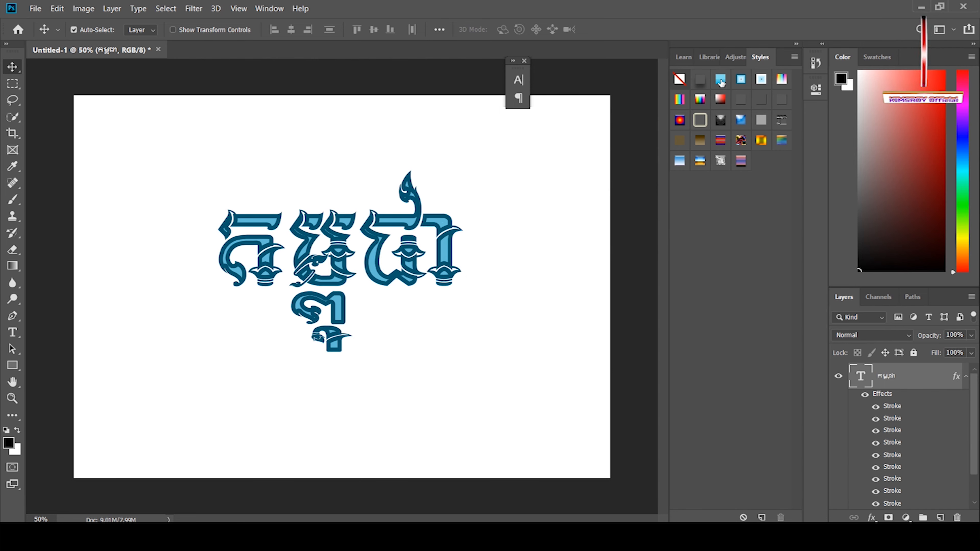
{"action": "left_click", "coordinate": [720, 79]}
{"action": "left_click", "coordinate": [764, 139]}
{"action": "left_click", "coordinate": [780, 145]}
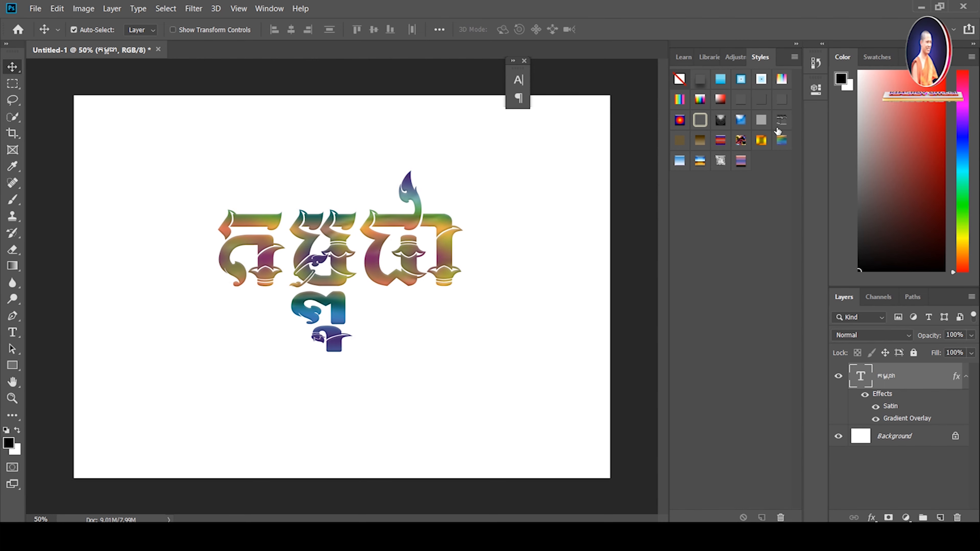
{"action": "left_click", "coordinate": [780, 124]}
{"action": "left_click", "coordinate": [763, 120]}
{"action": "left_click", "coordinate": [741, 141]}
{"action": "left_click", "coordinate": [741, 120]}
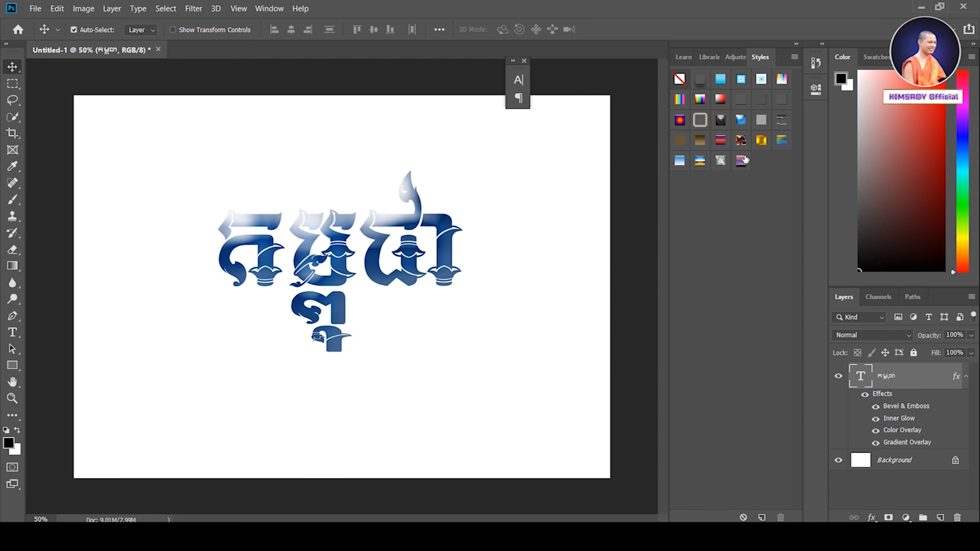
{"action": "left_click", "coordinate": [741, 164]}
{"action": "left_click", "coordinate": [713, 162]}
{"action": "left_click", "coordinate": [699, 163]}
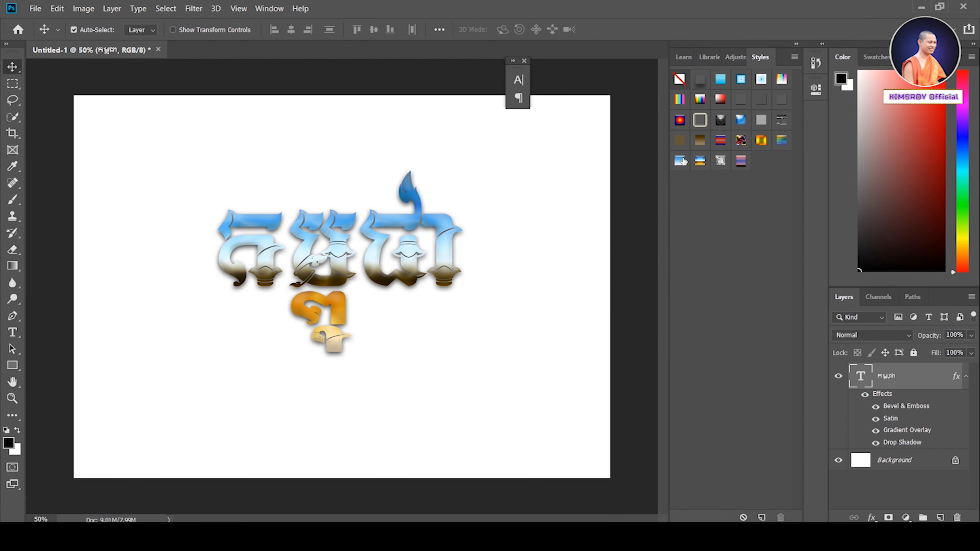
- Apply the glossy black-and-grey preset style to the Khmer text and move the text slightly down and to the left
{"action": "left_click", "coordinate": [720, 121]}
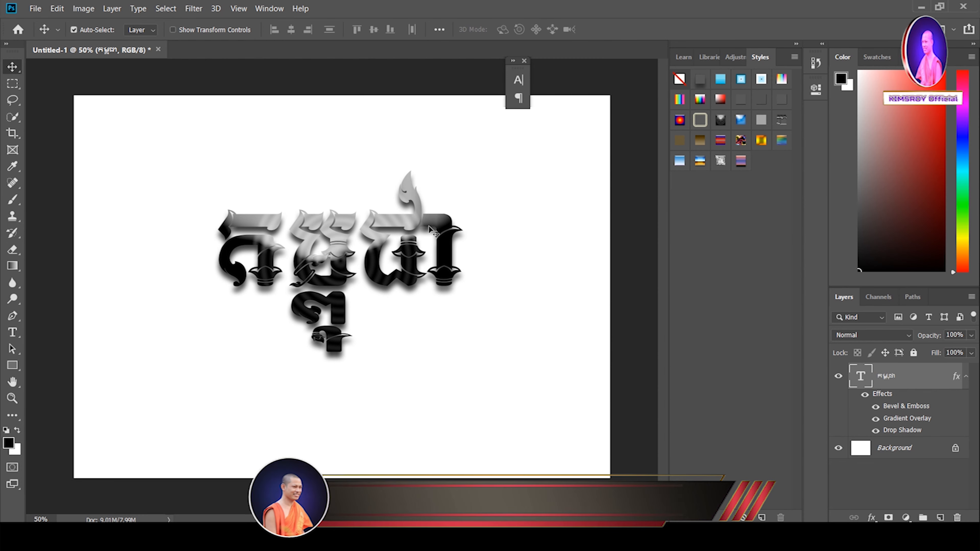
{"action": "left_click_drag", "start_coordinate": [435, 228], "coordinate": [431, 226]}
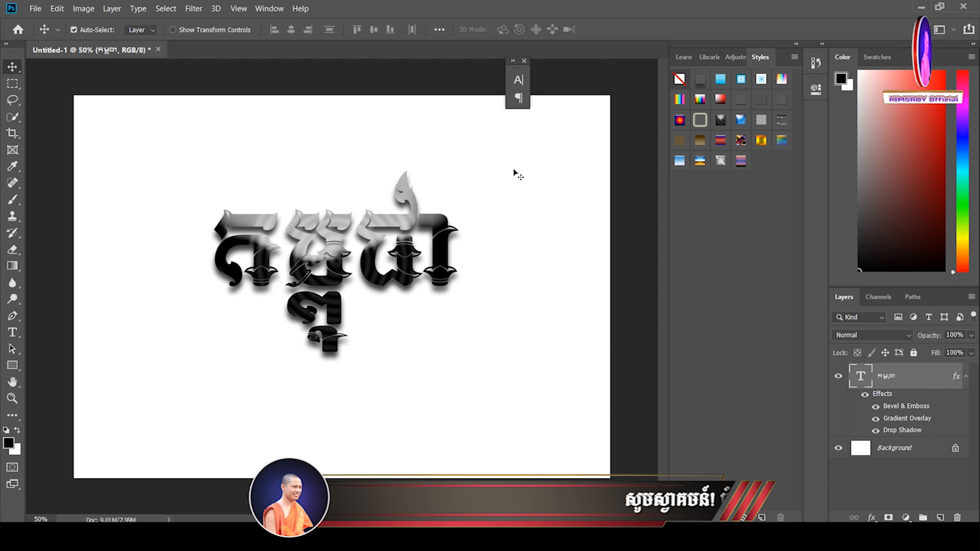
{"action": "left_click", "coordinate": [524, 60]}
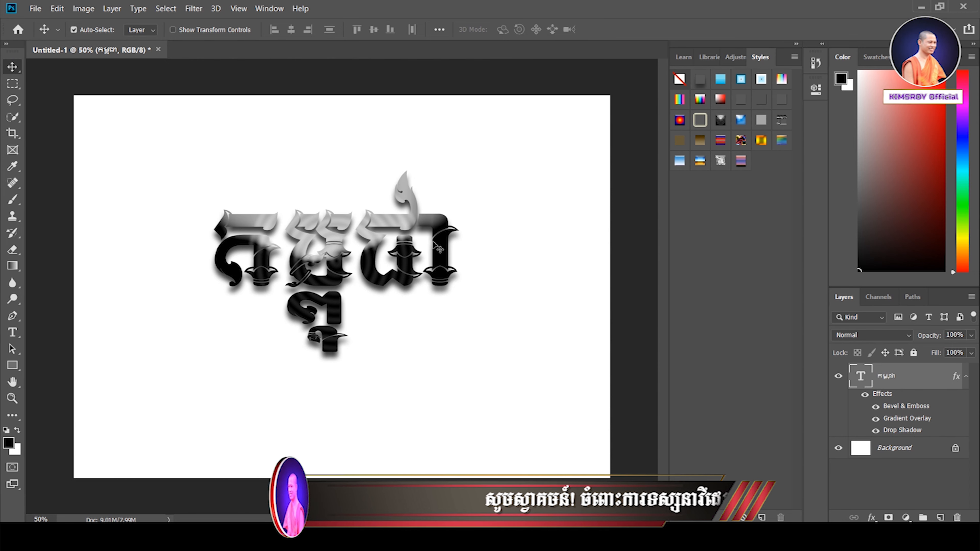
{"action": "left_click_drag", "start_coordinate": [448, 229], "coordinate": [437, 236]}
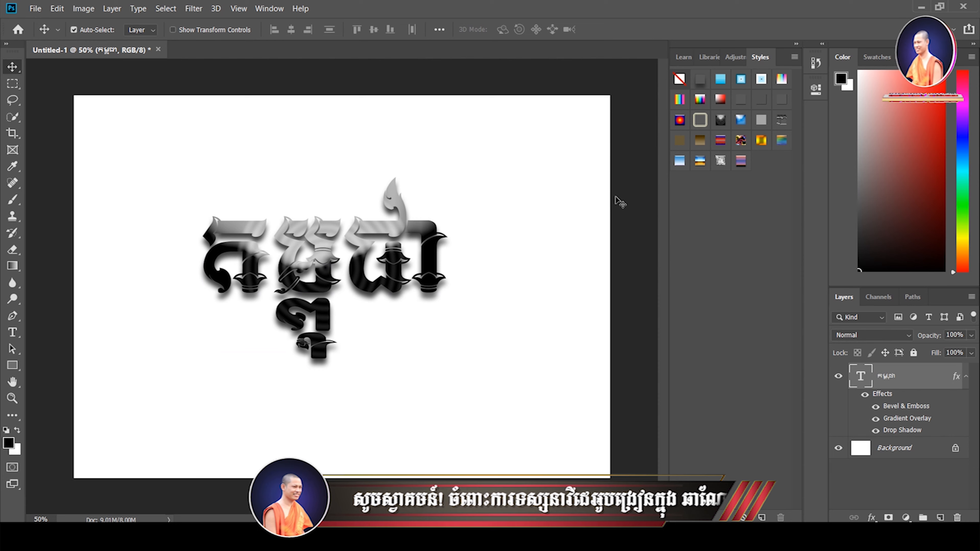
{"action": "left_click_drag", "start_coordinate": [399, 227], "coordinate": [404, 237]}
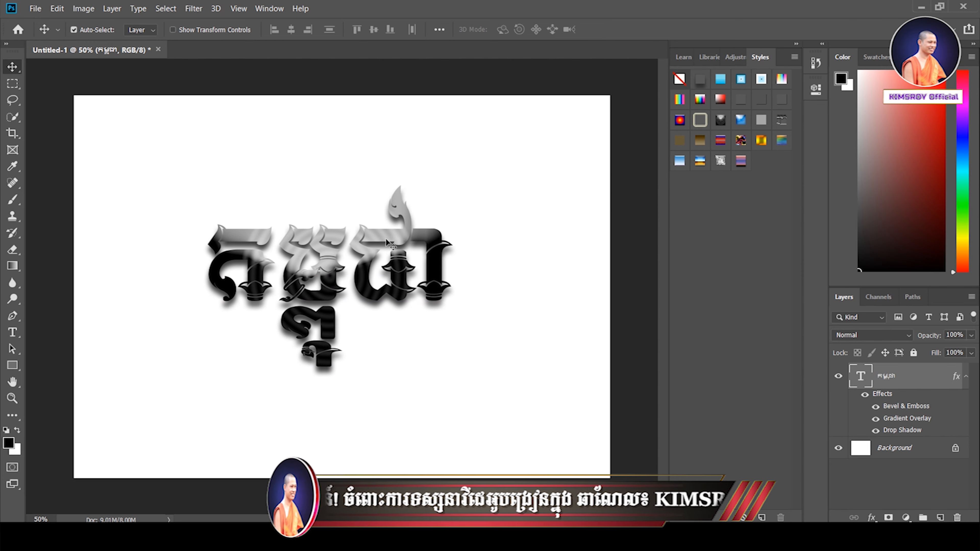
- Move the Khmer text slightly up, start loading a style library, and browse to the 3000StylePack folder
{"action": "left_click_drag", "start_coordinate": [399, 245], "coordinate": [399, 238]}
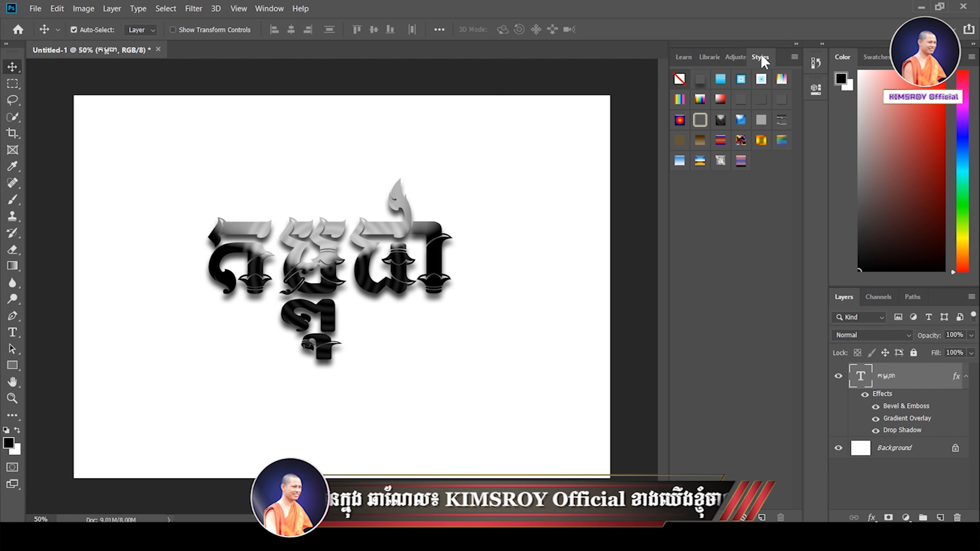
{"action": "left_click", "coordinate": [794, 57]}
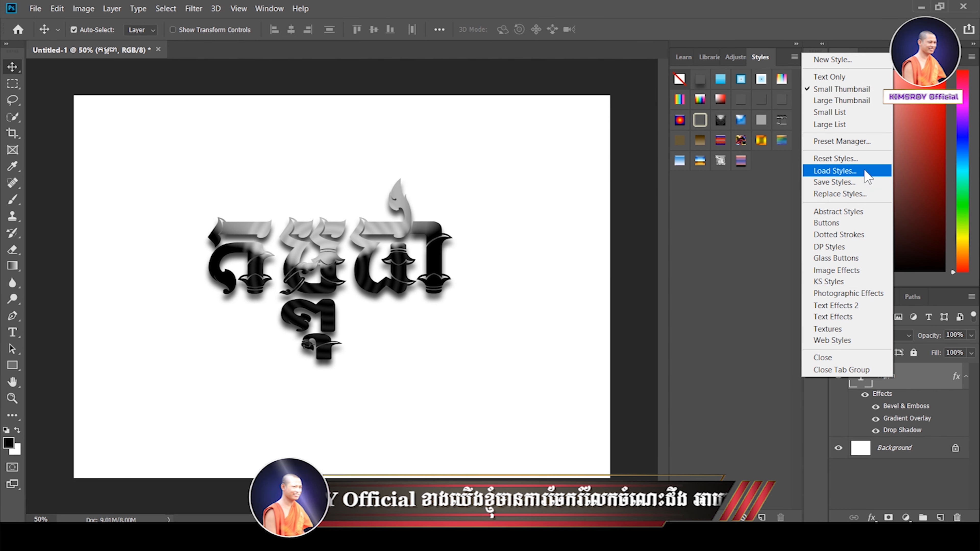
{"action": "left_click", "coordinate": [834, 170]}
{"action": "left_click_drag", "start_coordinate": [290, 16], "coordinate": [494, 58]}
{"action": "left_click", "coordinate": [342, 74]}
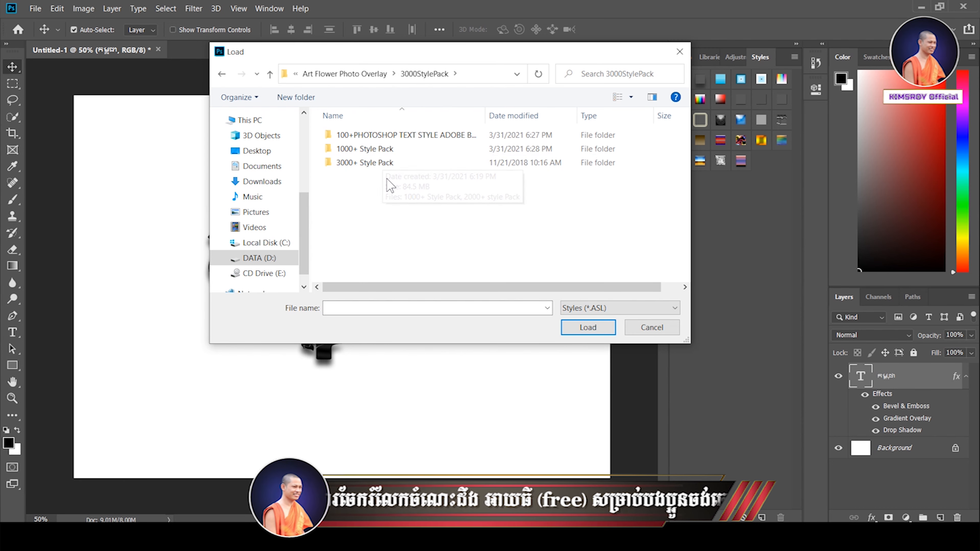
{"action": "left_click", "coordinate": [363, 167]}
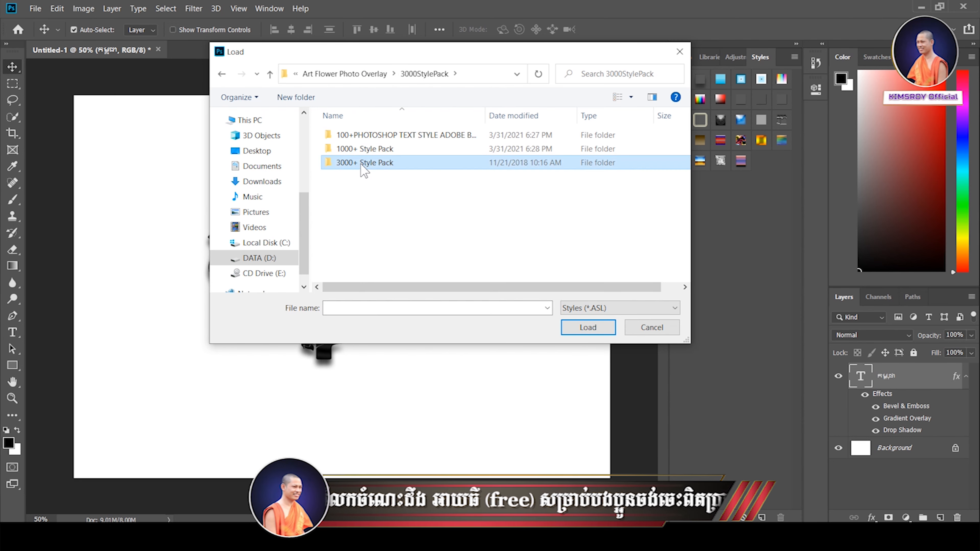
{"action": "double_click", "coordinate": [374, 167]}
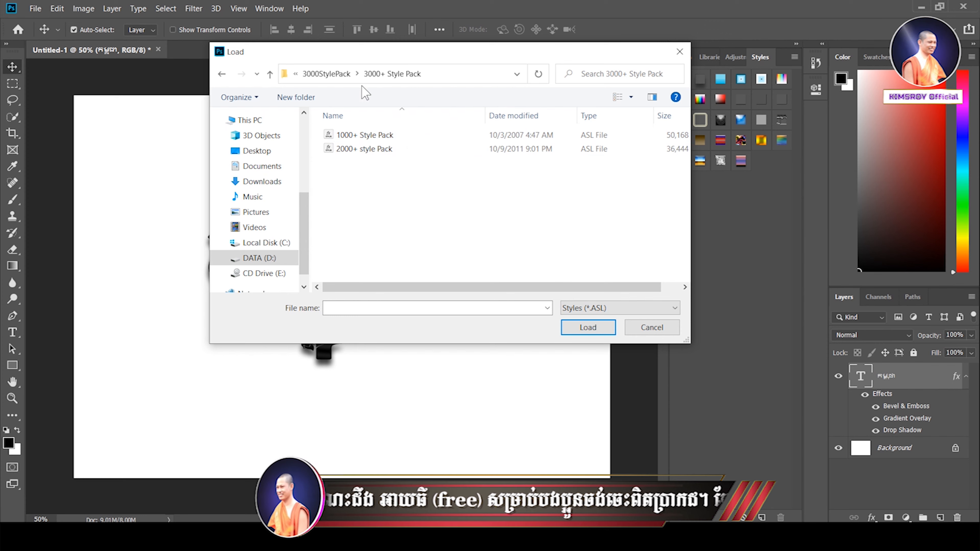
{"action": "left_click", "coordinate": [339, 74]}
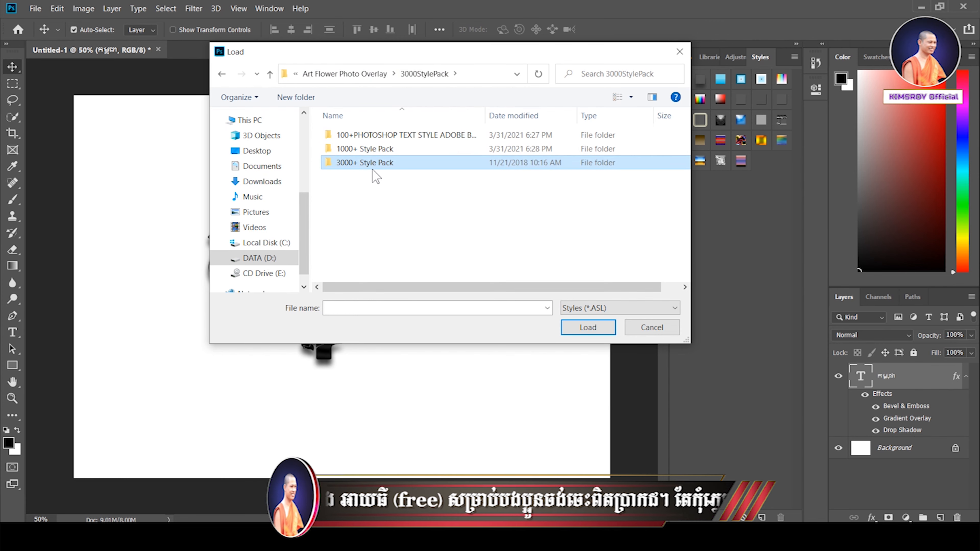
- Load the "1000+ Style Pack" ASL file from the nested 1000+ Style Pack folders into the Styles presets
{"action": "double_click", "coordinate": [370, 151]}
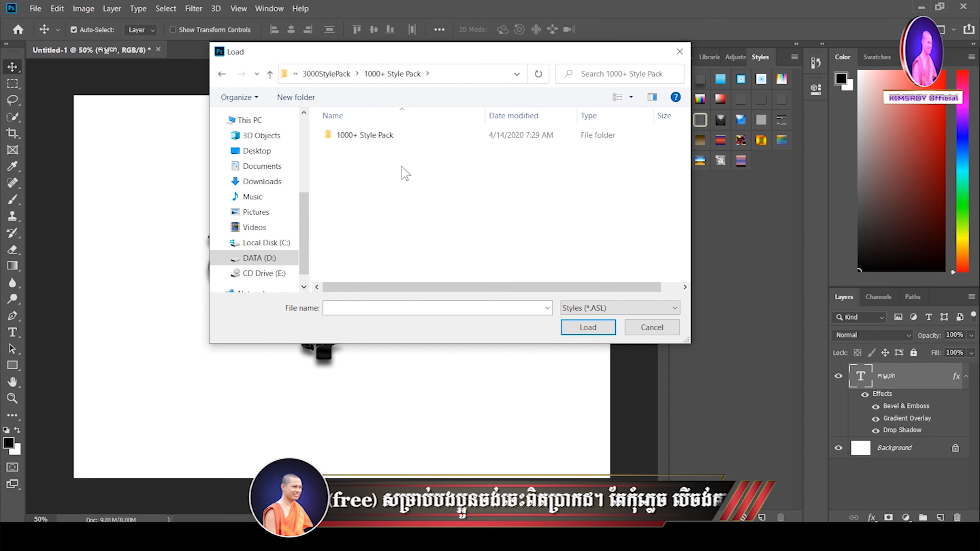
{"action": "double_click", "coordinate": [353, 136]}
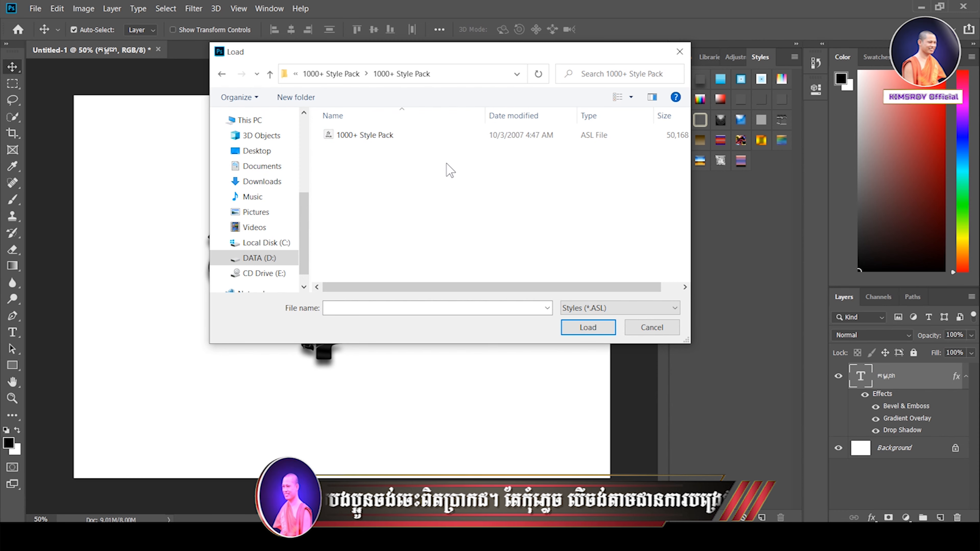
{"action": "left_click", "coordinate": [405, 140]}
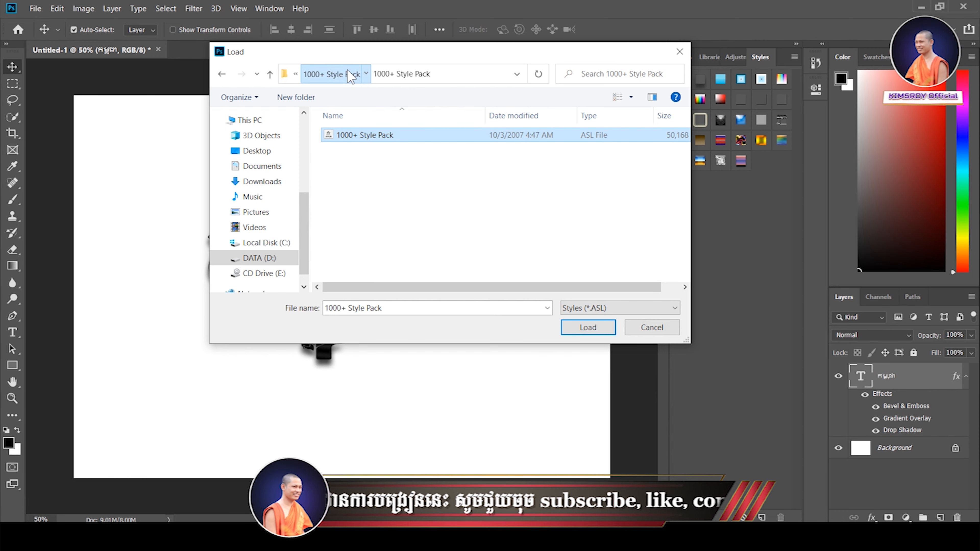
{"action": "left_click", "coordinate": [353, 136]}
{"action": "left_click", "coordinate": [586, 330]}
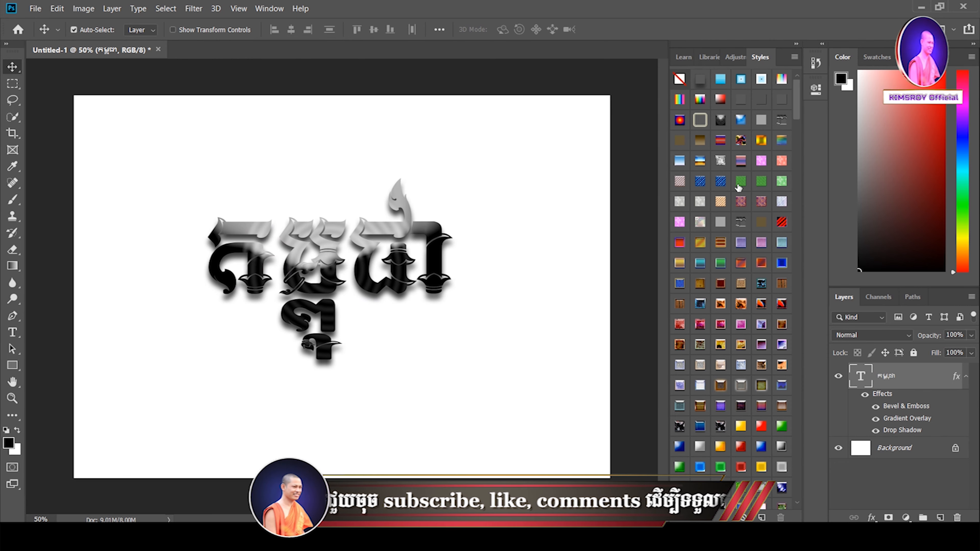
- Try the olive-gold, blue bevelled and orange-outlined pattern styles from the loaded pack on the Khmer text
{"action": "left_click_drag", "start_coordinate": [799, 92], "coordinate": [803, 130]}
{"action": "scroll", "coordinate": [724, 334], "scroll_direction": "down", "scroll_amount": 1}
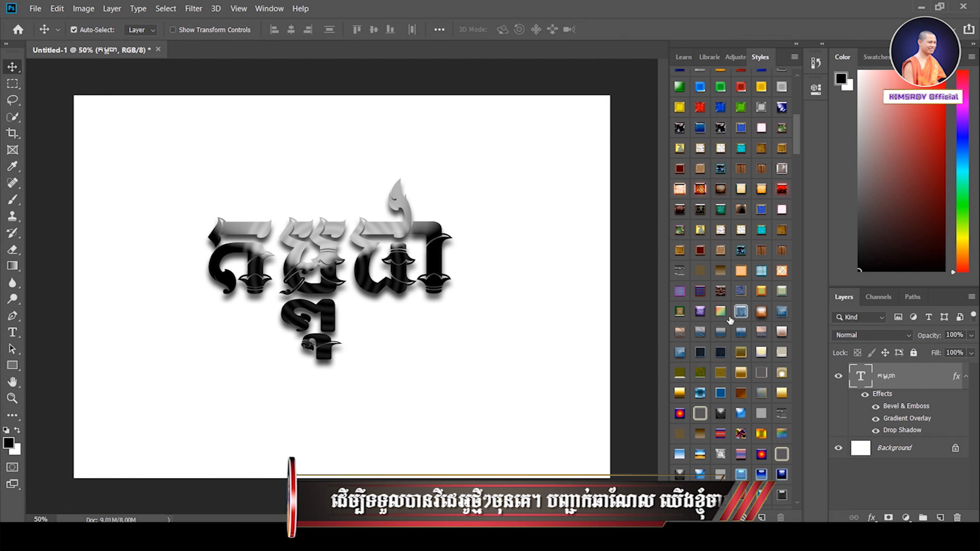
{"action": "scroll", "coordinate": [741, 305], "scroll_direction": "down", "scroll_amount": 1}
{"action": "scroll", "coordinate": [756, 284], "scroll_direction": "down", "scroll_amount": 2}
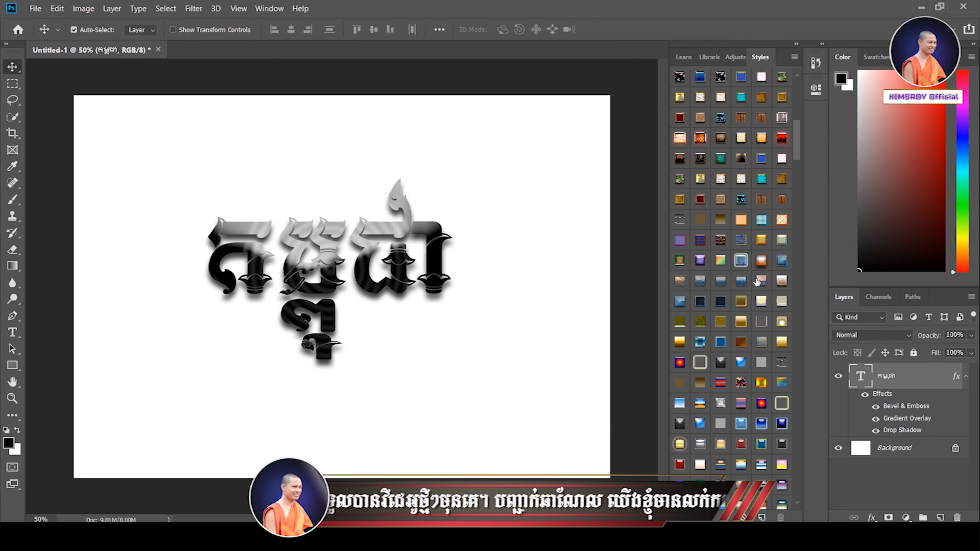
{"action": "left_click", "coordinate": [741, 271]}
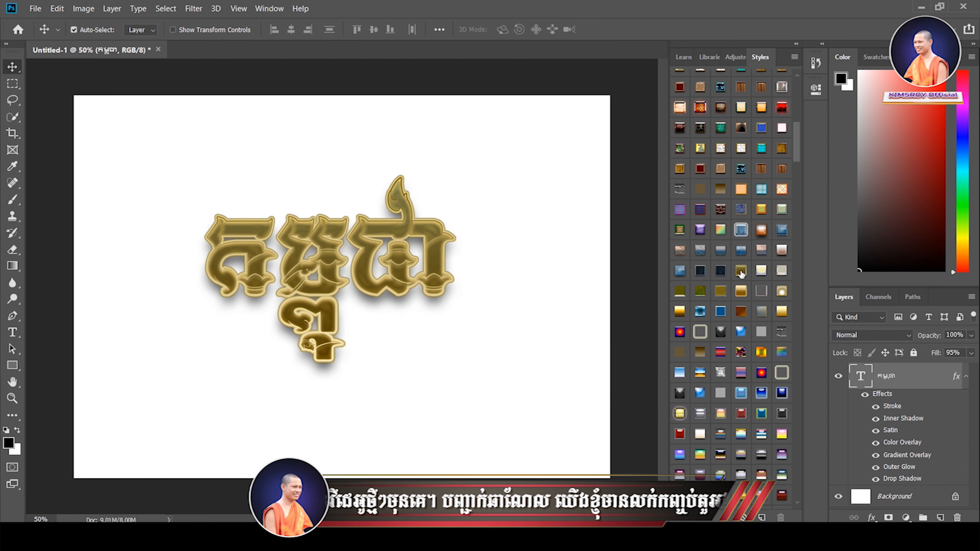
{"action": "left_click", "coordinate": [721, 311]}
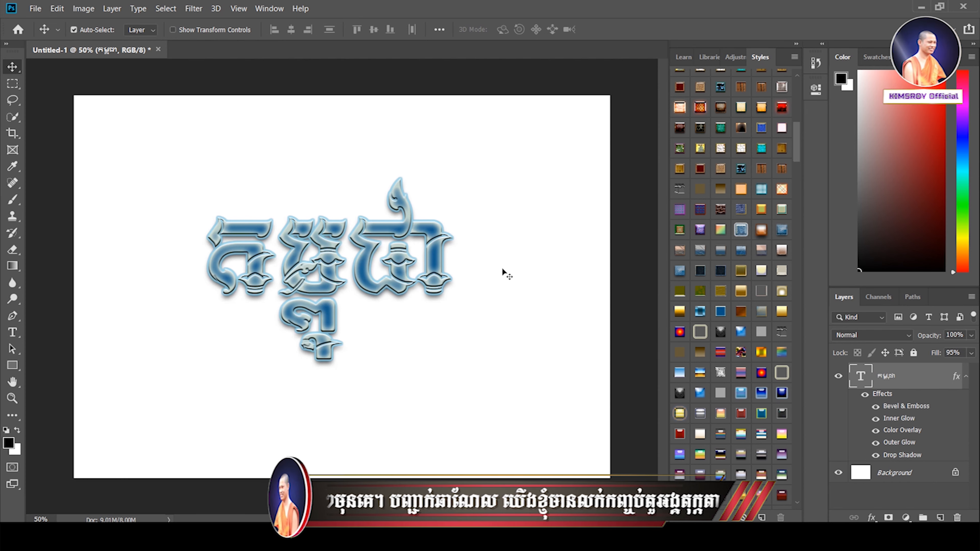
{"action": "scroll", "coordinate": [722, 238], "scroll_direction": "down", "scroll_amount": 2}
{"action": "left_click", "coordinate": [740, 148]}
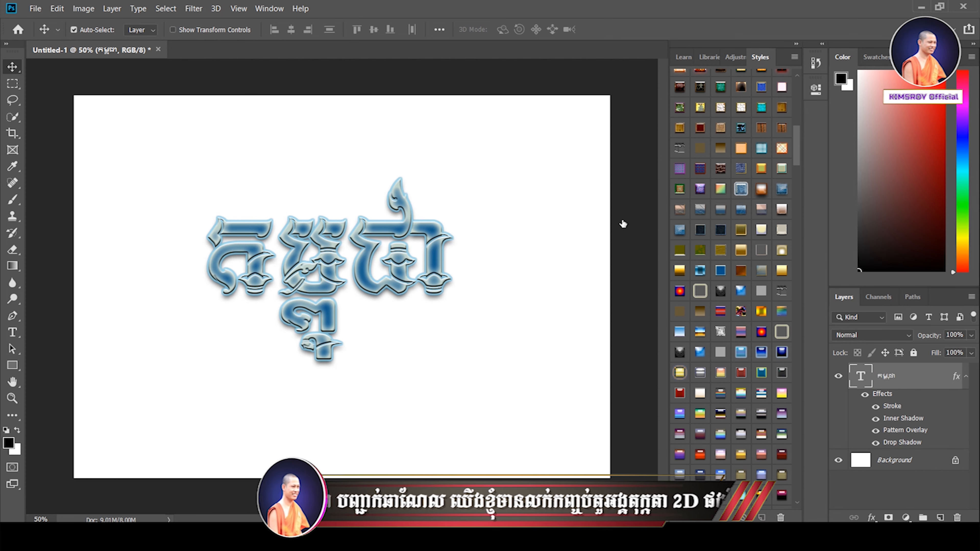
- Try the yellow-to-orange gradient style and the olive metallic style on the Khmer text
{"action": "scroll", "coordinate": [737, 301], "scroll_direction": "down", "scroll_amount": 3}
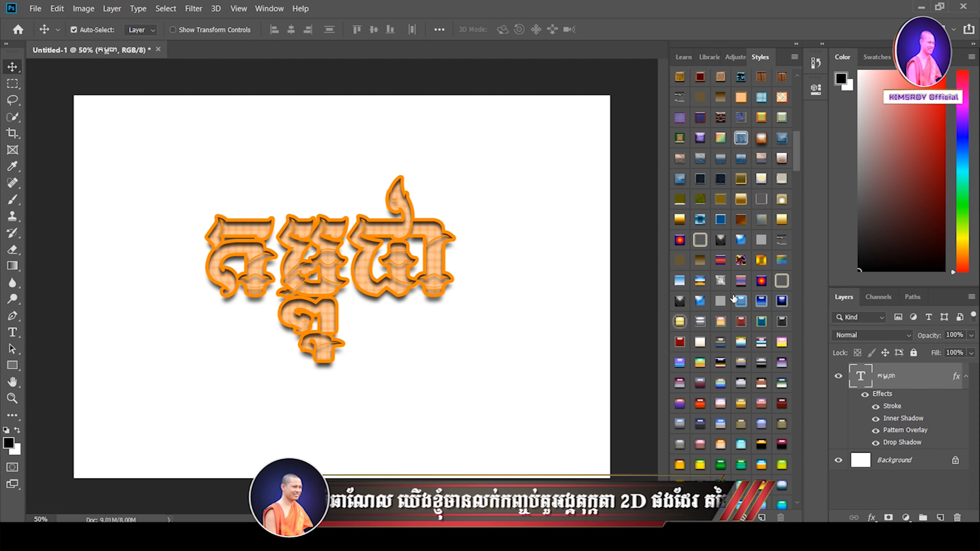
{"action": "scroll", "coordinate": [712, 306], "scroll_direction": "down", "scroll_amount": 3}
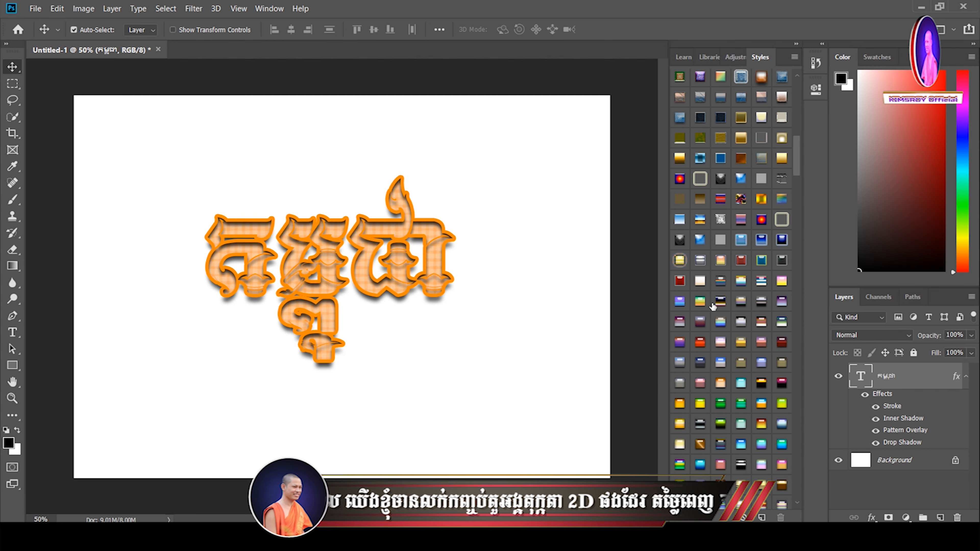
{"action": "scroll", "coordinate": [735, 346], "scroll_direction": "down", "scroll_amount": 2}
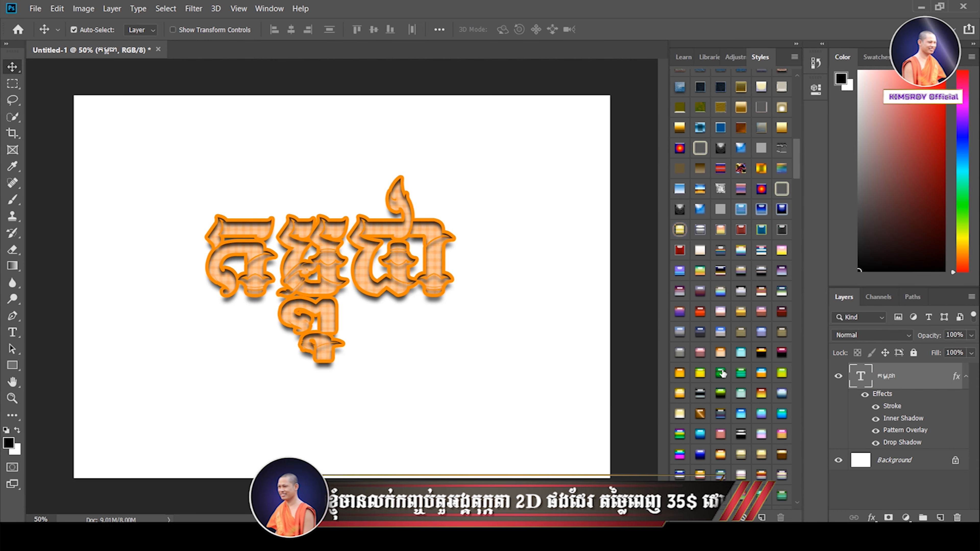
{"action": "left_click", "coordinate": [680, 394]}
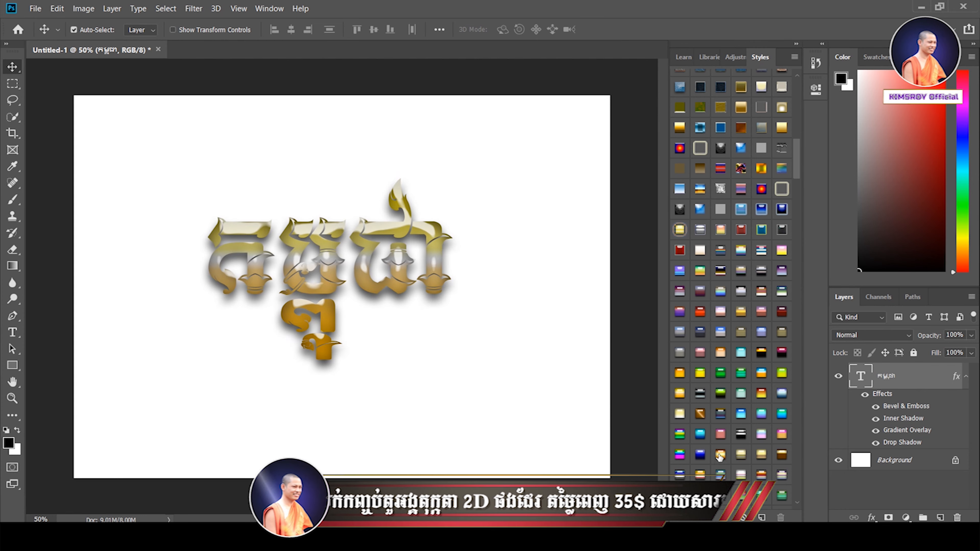
{"action": "left_click", "coordinate": [741, 455]}
- Try the white-and-brown chrome style and the brown style with a gold glow on the Khmer text
{"action": "scroll", "coordinate": [722, 417], "scroll_direction": "down", "scroll_amount": 4}
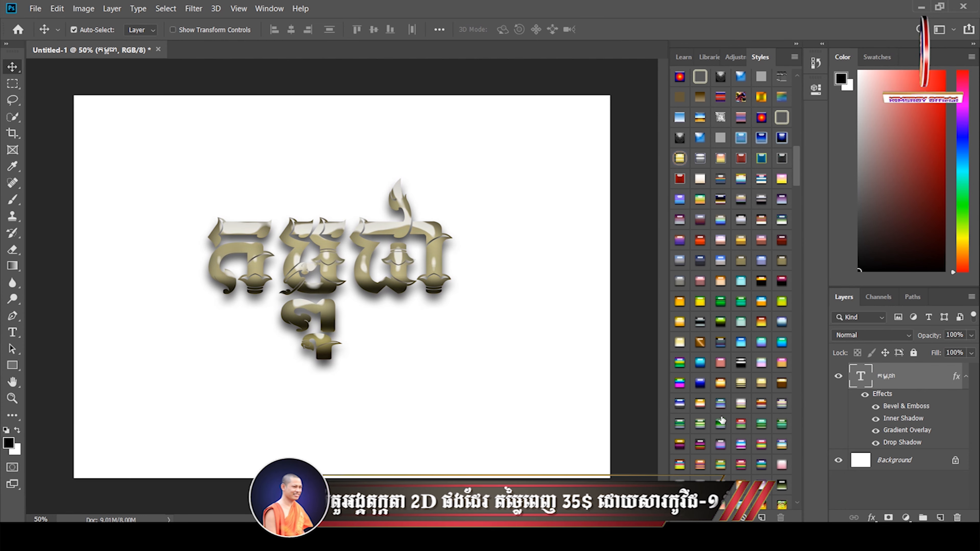
{"action": "scroll", "coordinate": [721, 417], "scroll_direction": "down", "scroll_amount": 2}
{"action": "scroll", "coordinate": [699, 307], "scroll_direction": "down", "scroll_amount": 8}
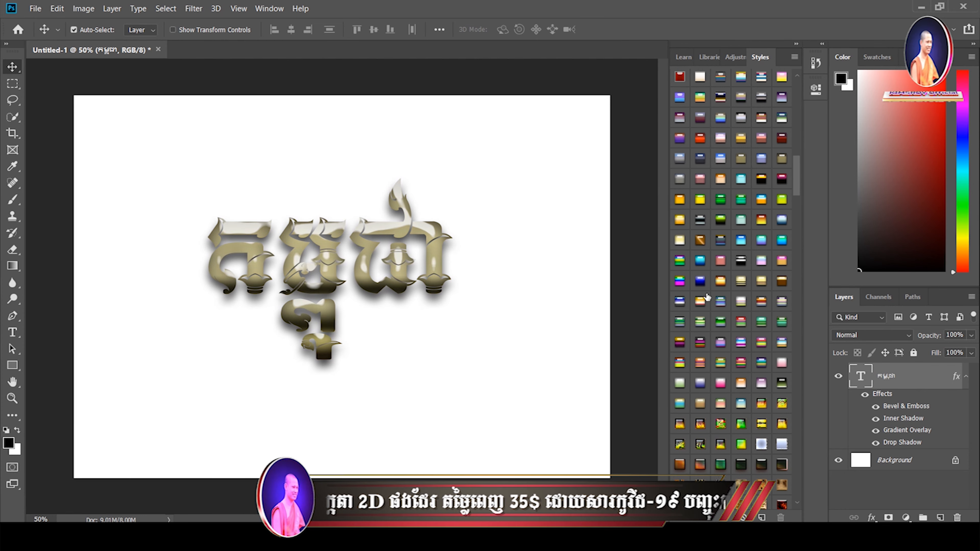
{"action": "scroll", "coordinate": [709, 296], "scroll_direction": "down", "scroll_amount": 2}
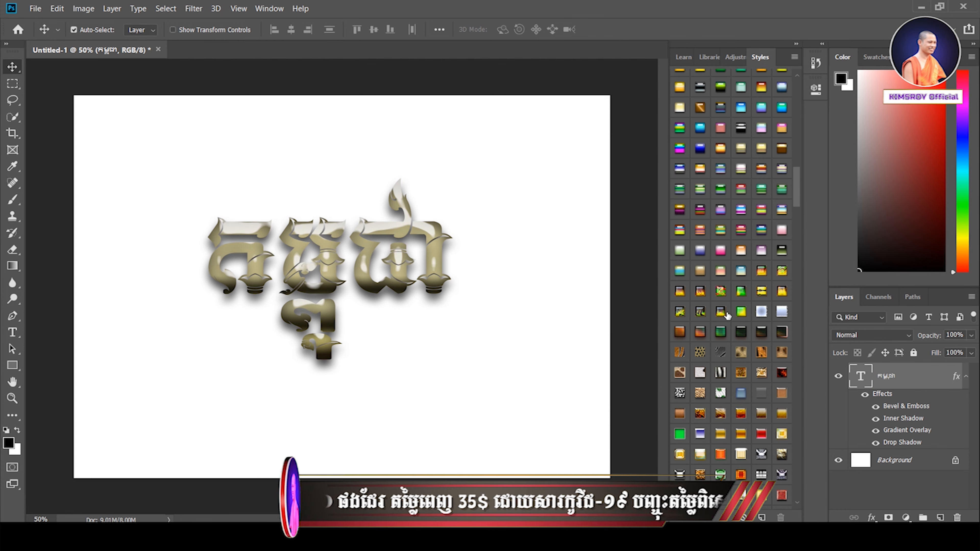
{"action": "left_click", "coordinate": [741, 424]}
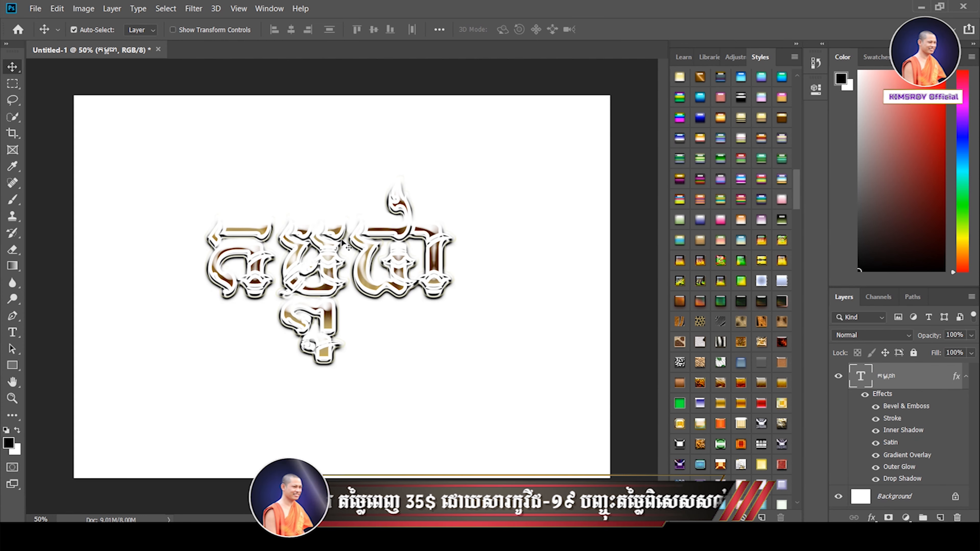
{"action": "left_click", "coordinate": [681, 403]}
- Try the translucent light green, pale yellow and tan glass styles on the Khmer text
{"action": "scroll", "coordinate": [683, 405], "scroll_direction": "down", "scroll_amount": 7}
{"action": "scroll", "coordinate": [741, 422], "scroll_direction": "down", "scroll_amount": 3}
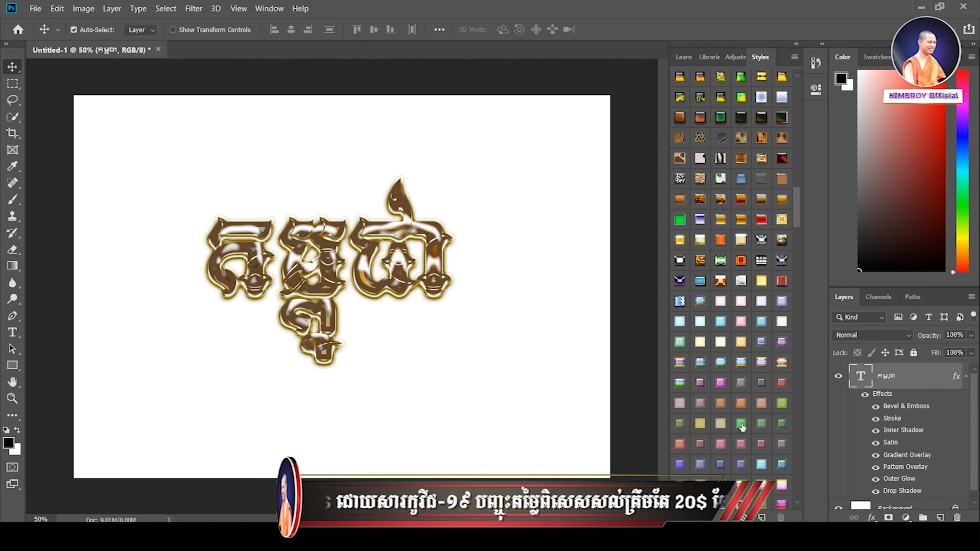
{"action": "left_click", "coordinate": [735, 402]}
{"action": "scroll", "coordinate": [731, 399], "scroll_direction": "down", "scroll_amount": 1}
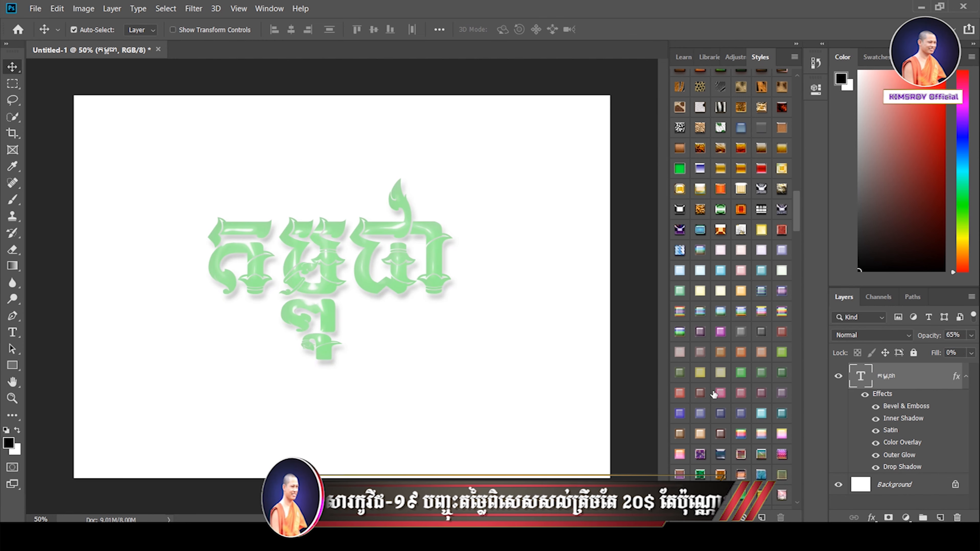
{"action": "left_click", "coordinate": [720, 374]}
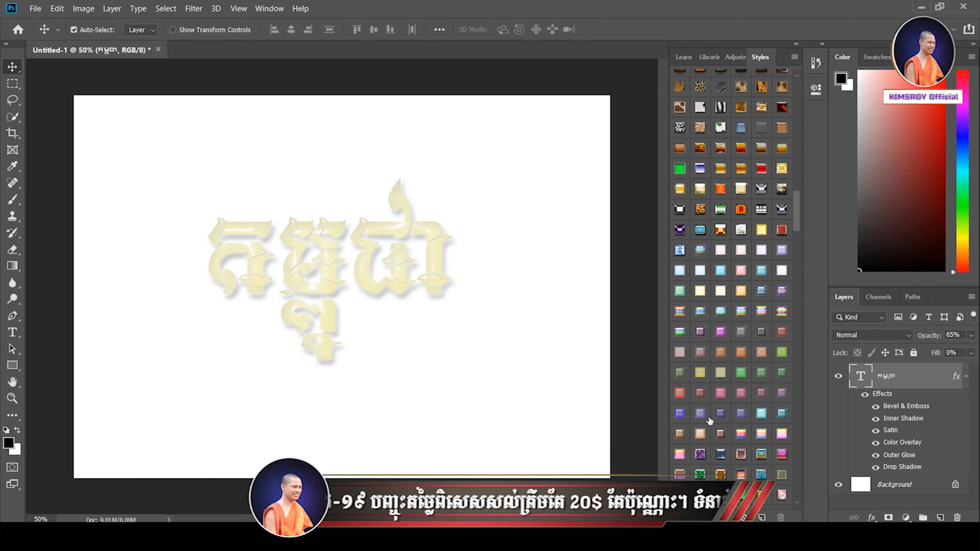
{"action": "scroll", "coordinate": [710, 423], "scroll_direction": "down", "scroll_amount": 1}
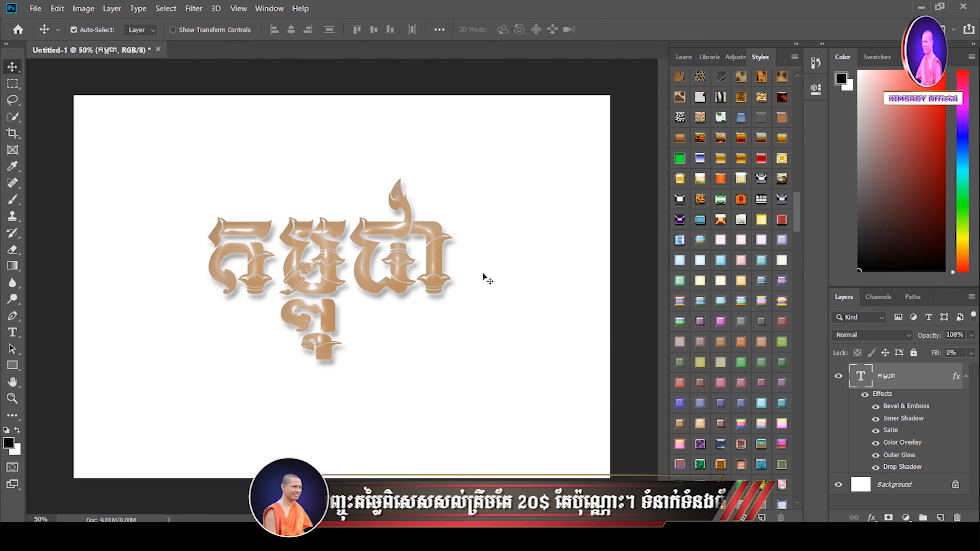
- Try the red-and-yellow textured metal style and the glowing golden yellow style on the Khmer text
{"action": "scroll", "coordinate": [702, 458], "scroll_direction": "down", "scroll_amount": 2}
{"action": "left_click", "coordinate": [700, 455]}
{"action": "scroll", "coordinate": [709, 430], "scroll_direction": "down", "scroll_amount": 4}
{"action": "scroll", "coordinate": [720, 427], "scroll_direction": "down", "scroll_amount": 3}
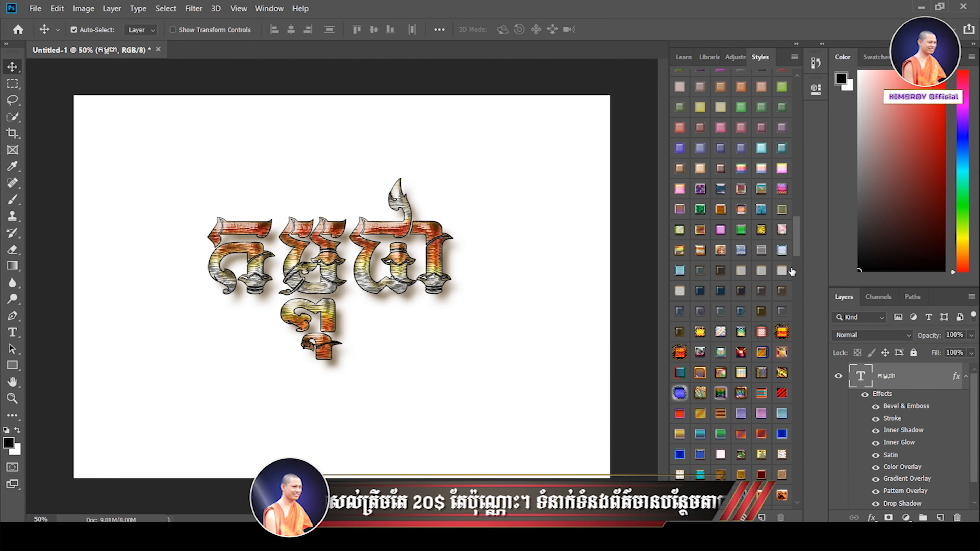
{"action": "left_click_drag", "start_coordinate": [797, 234], "coordinate": [812, 364]}
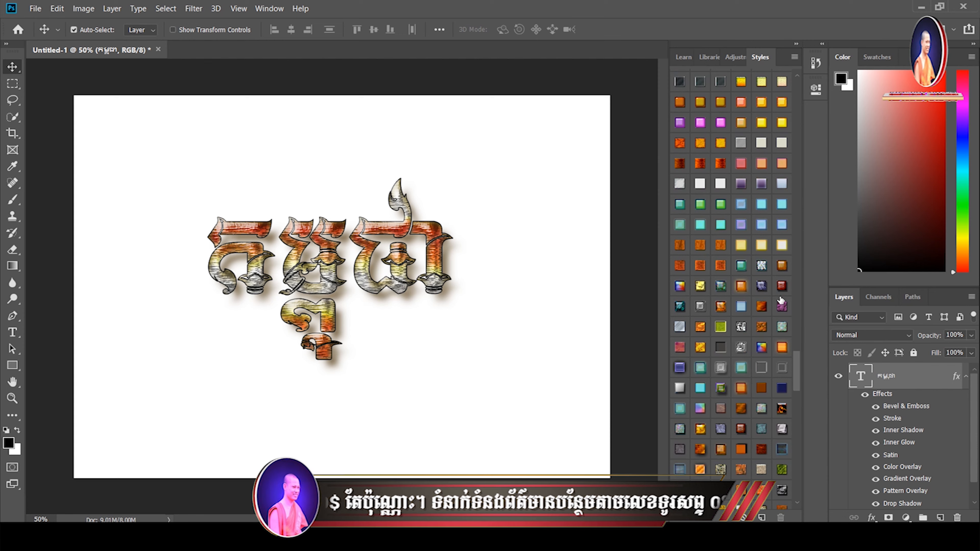
{"action": "left_click", "coordinate": [714, 254]}
{"action": "left_click", "coordinate": [716, 266]}
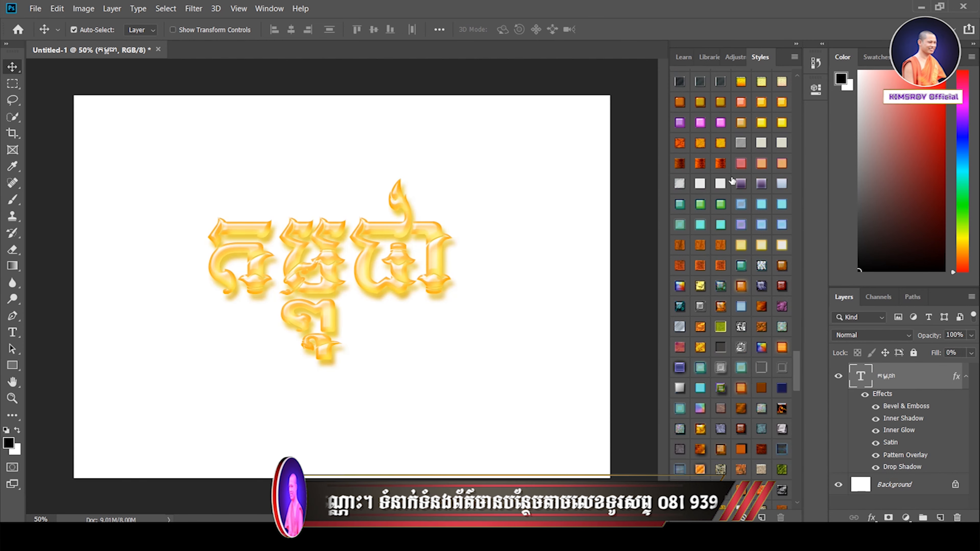
- Try the grey, purple, rough orange stone and sandy beige bevelled styles on the Khmer text
{"action": "left_click", "coordinate": [738, 147]}
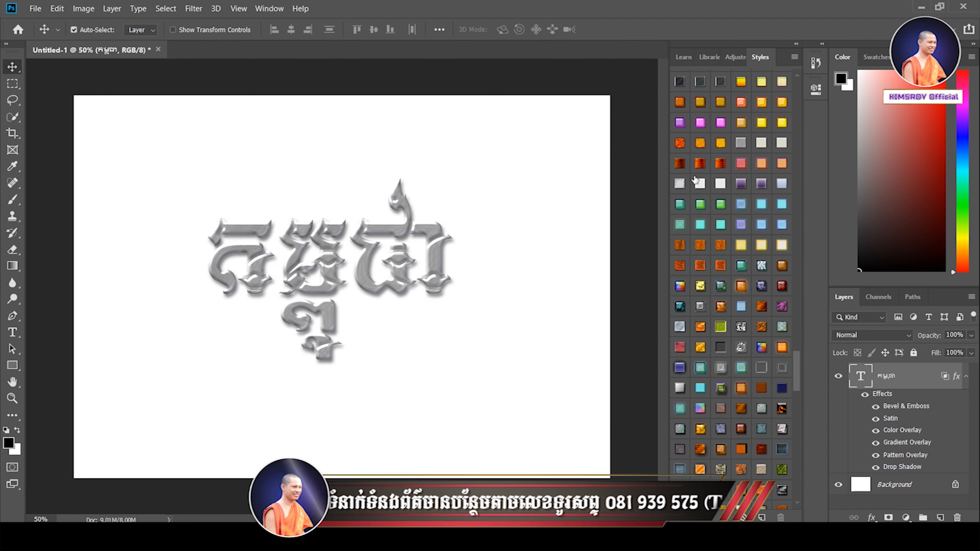
{"action": "left_click", "coordinate": [719, 186]}
{"action": "left_click", "coordinate": [740, 186]}
{"action": "scroll", "coordinate": [726, 294], "scroll_direction": "down", "scroll_amount": 3}
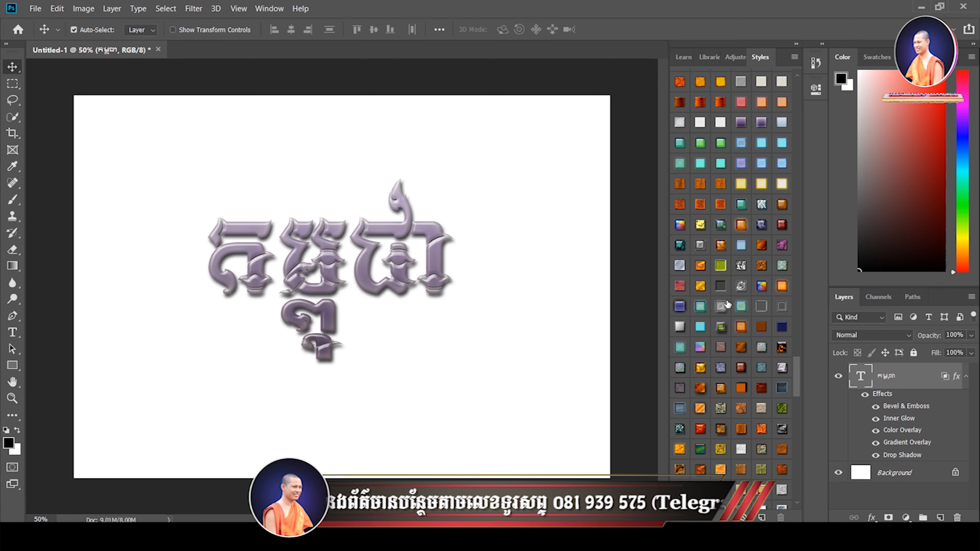
{"action": "left_click", "coordinate": [758, 439]}
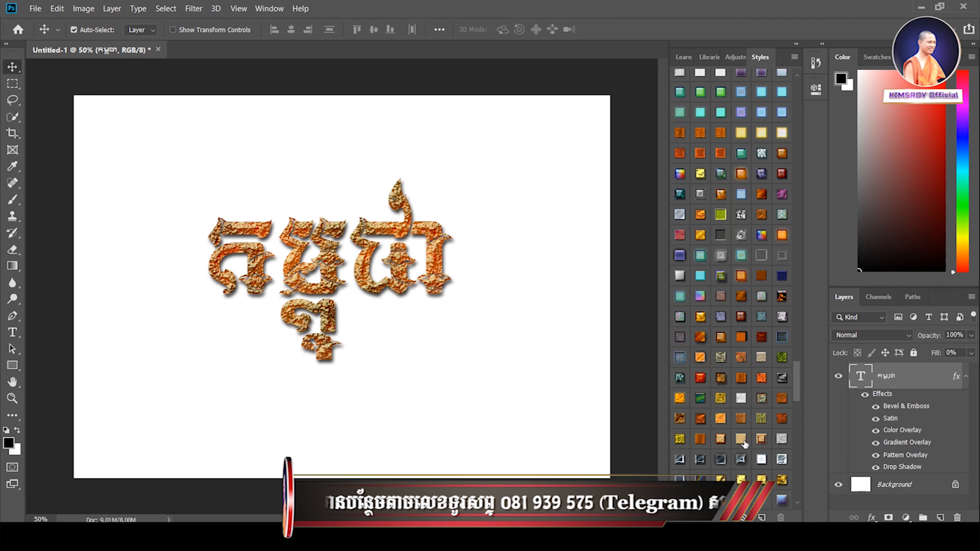
{"action": "left_click", "coordinate": [740, 439]}
- Apply the glossy light-blue glass style from further down the loaded presets to the Khmer text
{"action": "scroll", "coordinate": [694, 403], "scroll_direction": "down", "scroll_amount": 3}
{"action": "scroll", "coordinate": [695, 402], "scroll_direction": "down", "scroll_amount": 5}
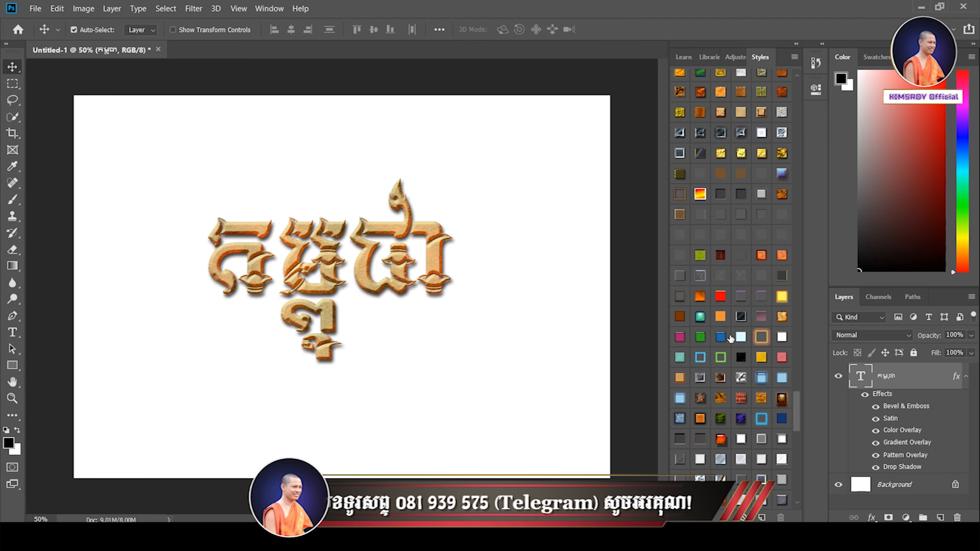
{"action": "left_click", "coordinate": [722, 335]}
{"action": "scroll", "coordinate": [682, 215], "scroll_direction": "up", "scroll_amount": 2}
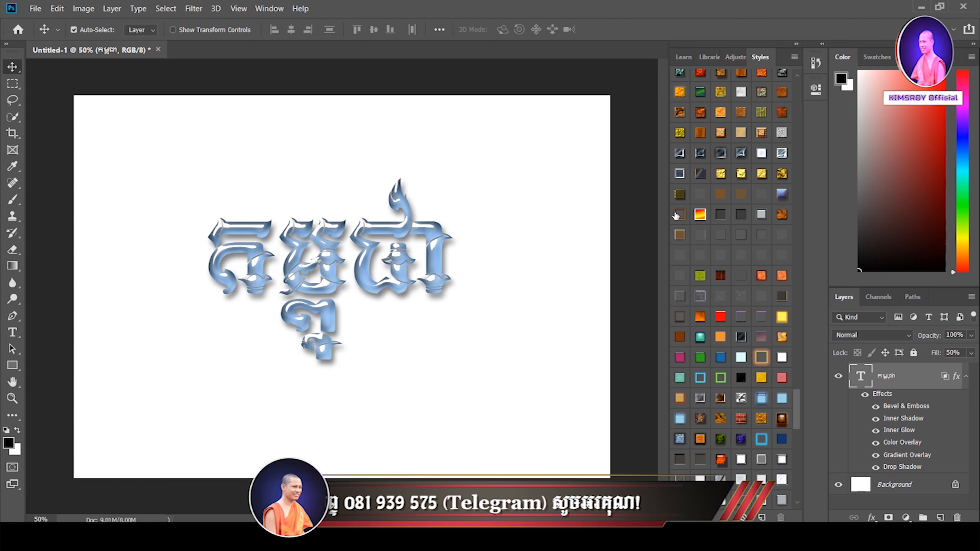
- Try the red-and-black textured style with a dark drop shadow on the Khmer text
{"action": "scroll", "coordinate": [681, 215], "scroll_direction": "up", "scroll_amount": 2}
{"action": "left_click", "coordinate": [701, 186]}
{"action": "scroll", "coordinate": [702, 181], "scroll_direction": "up", "scroll_amount": 2}
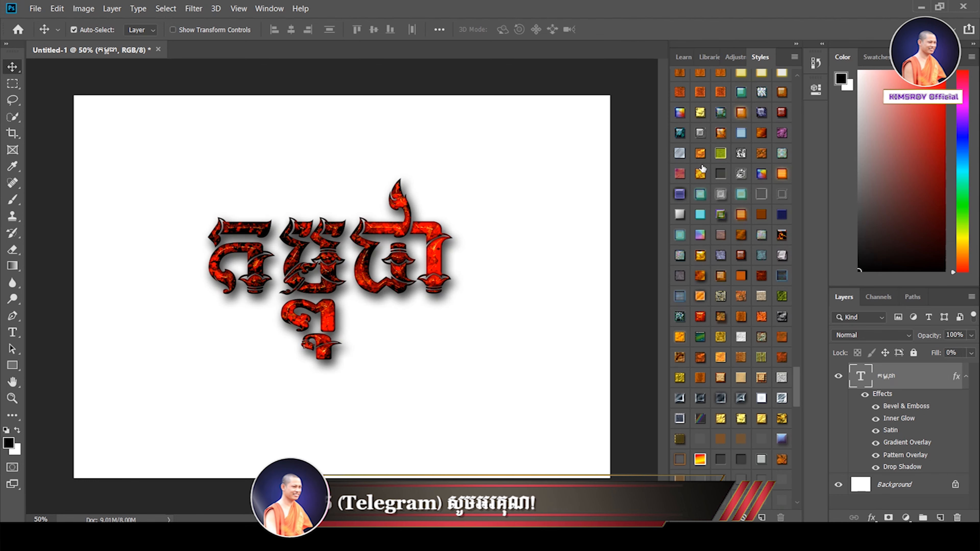
- Apply the glossy golden-yellow glass style with a soft yellow glow to the Khmer text
{"action": "left_click", "coordinate": [681, 215]}
{"action": "left_click", "coordinate": [702, 235]}
{"action": "scroll", "coordinate": [695, 224], "scroll_direction": "up", "scroll_amount": 2}
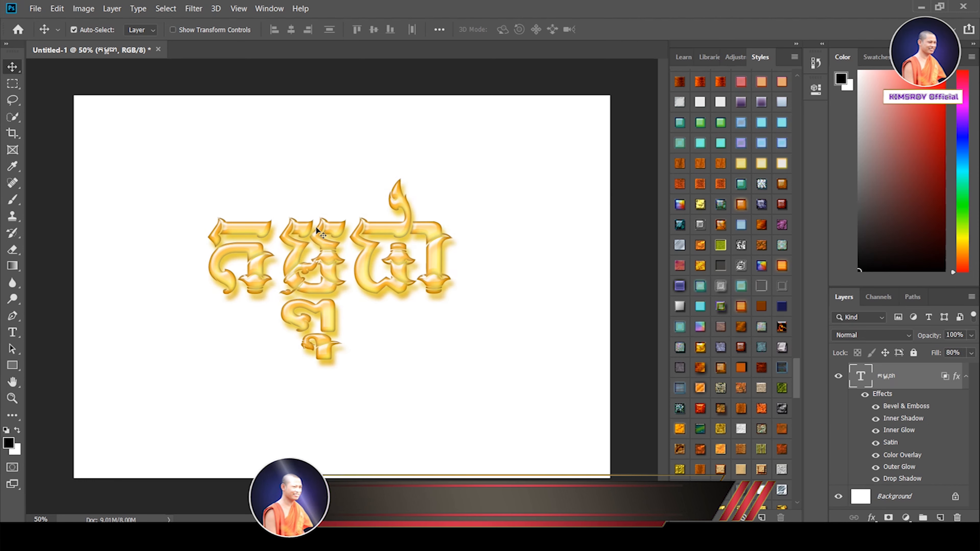
{"action": "scroll", "coordinate": [729, 170], "scroll_direction": "up", "scroll_amount": 3}
{"action": "scroll", "coordinate": [733, 183], "scroll_direction": "up", "scroll_amount": 2}
{"action": "left_click_drag", "start_coordinate": [798, 362], "coordinate": [802, 100]}
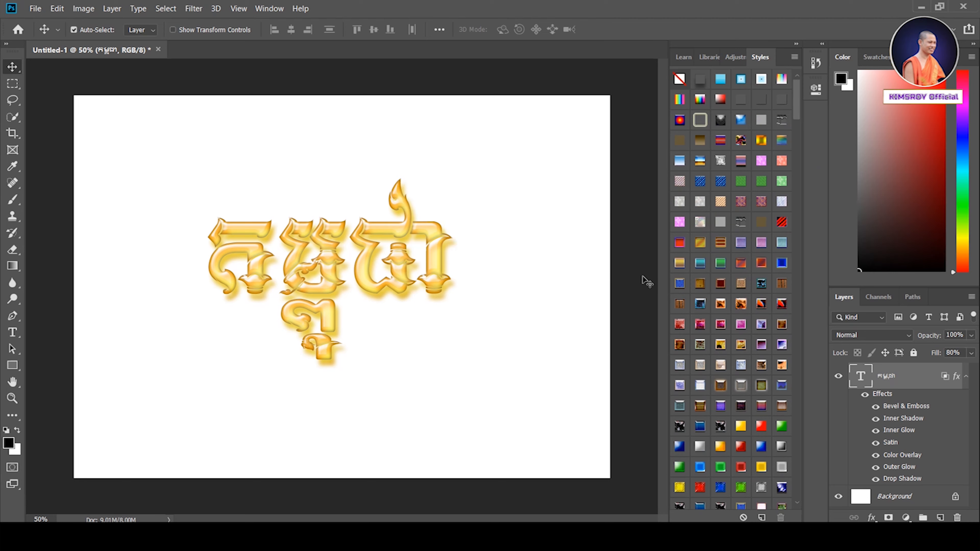
- Reposition the golden Khmer text slightly, keeping it in the middle area of the white canvas
{"action": "left_click_drag", "start_coordinate": [417, 225], "coordinate": [418, 225]}
{"action": "mouse_move", "coordinate": [368, 263]}
{"action": "left_mouse_down"}
{"action": "mouse_move", "coordinate": [407, 262]}
{"action": "mouse_move", "coordinate": [368, 245]}
{"action": "mouse_move", "coordinate": [376, 255]}
{"action": "left_mouse_up"}
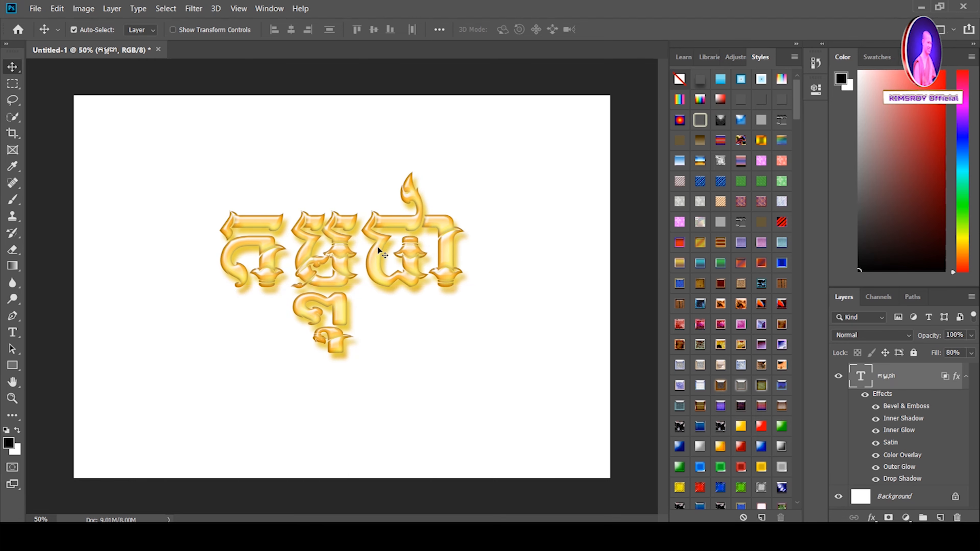
{"action": "mouse_move", "coordinate": [408, 256]}
{"action": "left_mouse_down"}
{"action": "mouse_move", "coordinate": [386, 263]}
{"action": "mouse_move", "coordinate": [402, 253]}
{"action": "mouse_move", "coordinate": [391, 261]}
{"action": "mouse_move", "coordinate": [407, 268]}
{"action": "mouse_move", "coordinate": [408, 254]}
{"action": "mouse_move", "coordinate": [405, 264]}
{"action": "left_mouse_up"}
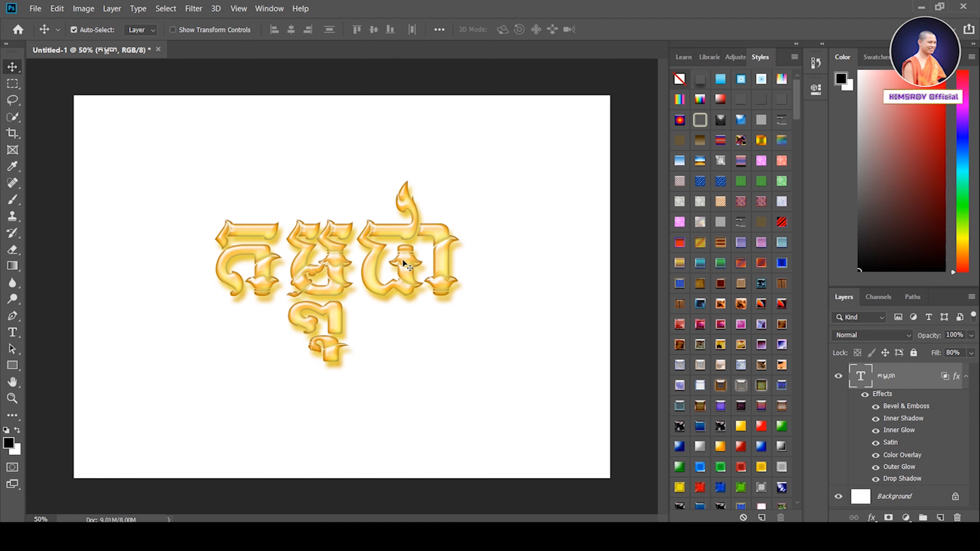
{"action": "left_click_drag", "start_coordinate": [438, 267], "coordinate": [435, 264]}
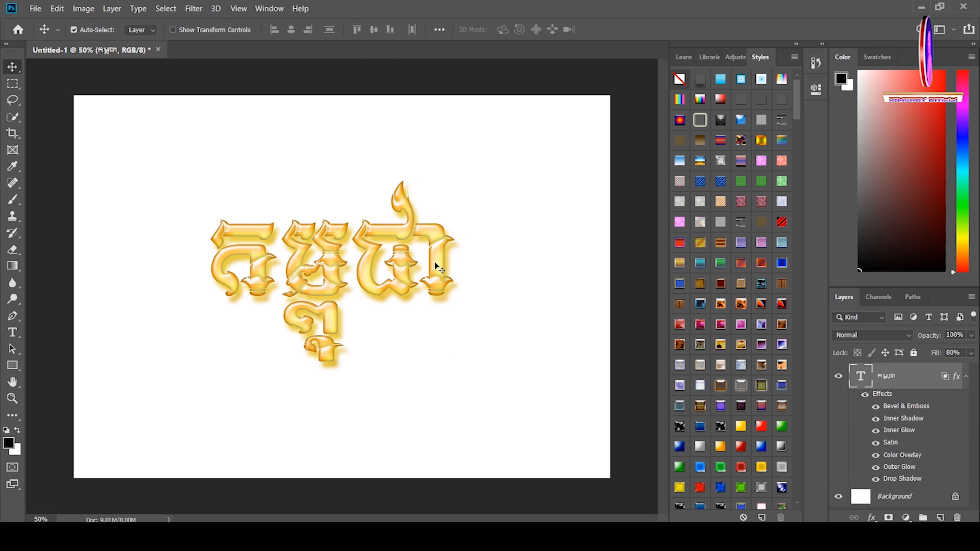